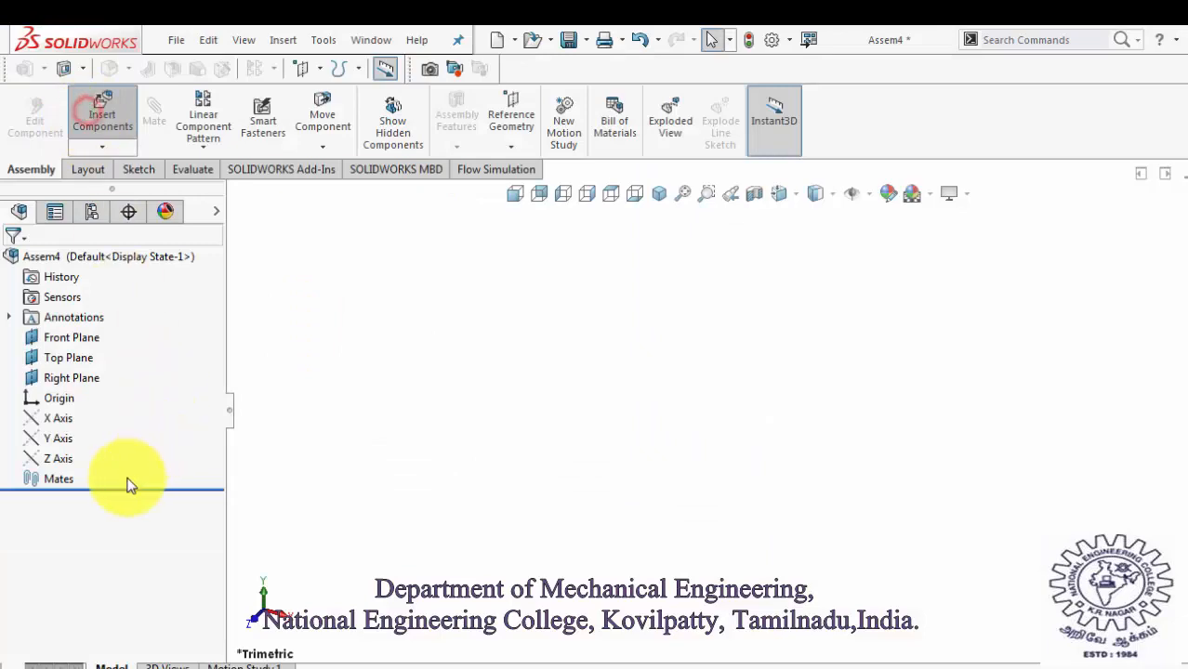
# - Insert the base part from the Motion Study > 4 bar folder at the assembly origin
pyautogui.click(95, 582)
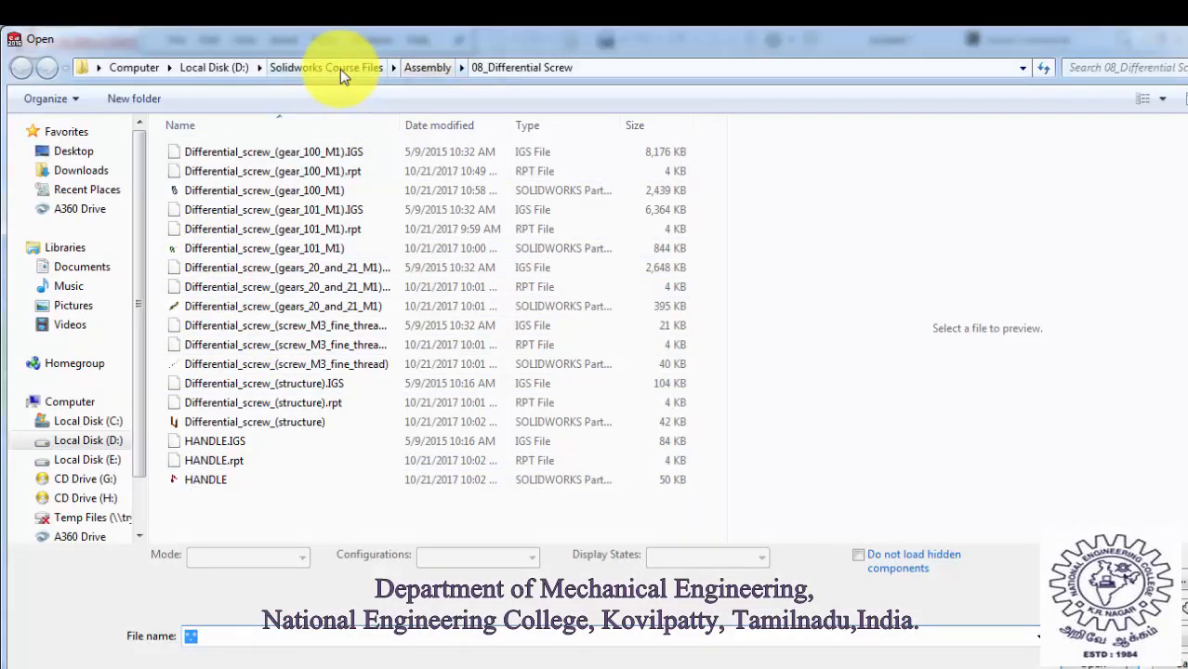
pyautogui.click(339, 69)
pyautogui.doubleClick(237, 194)
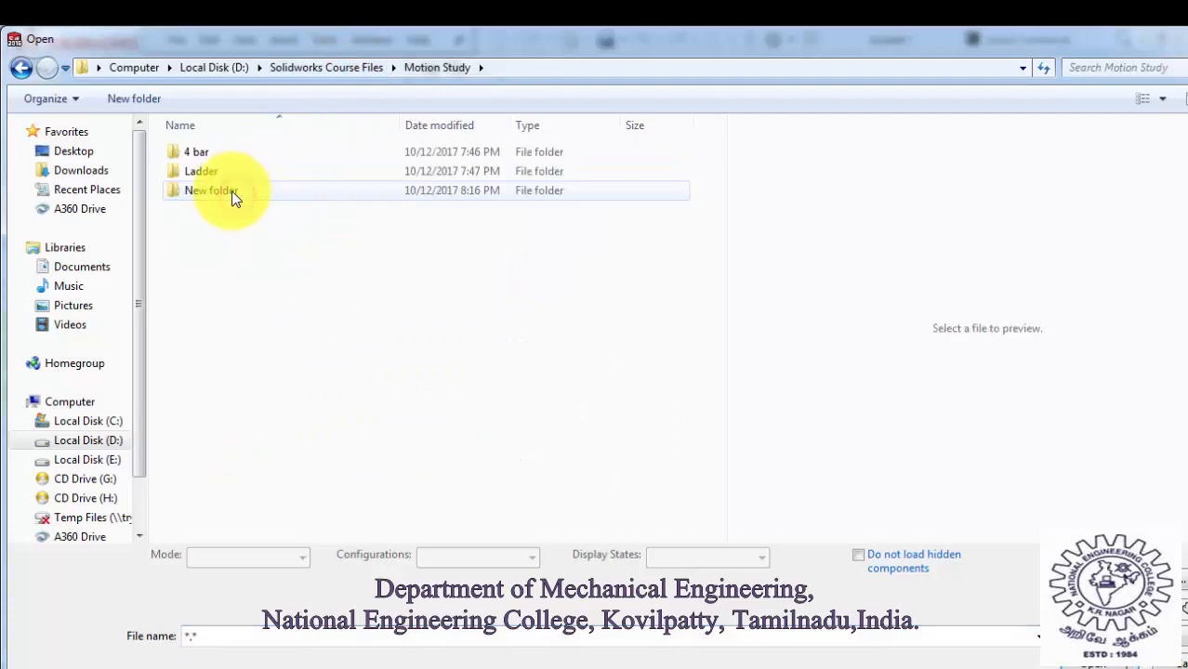
pyautogui.doubleClick(223, 153)
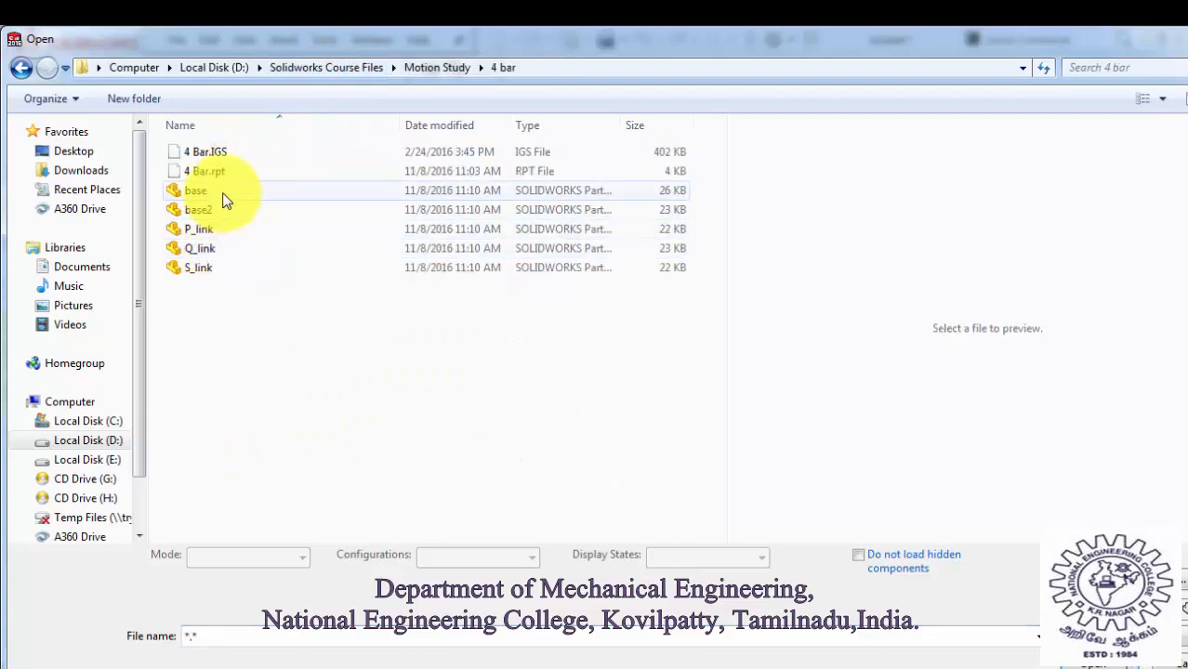
pyautogui.click(222, 195)
pyautogui.click(1094, 663)
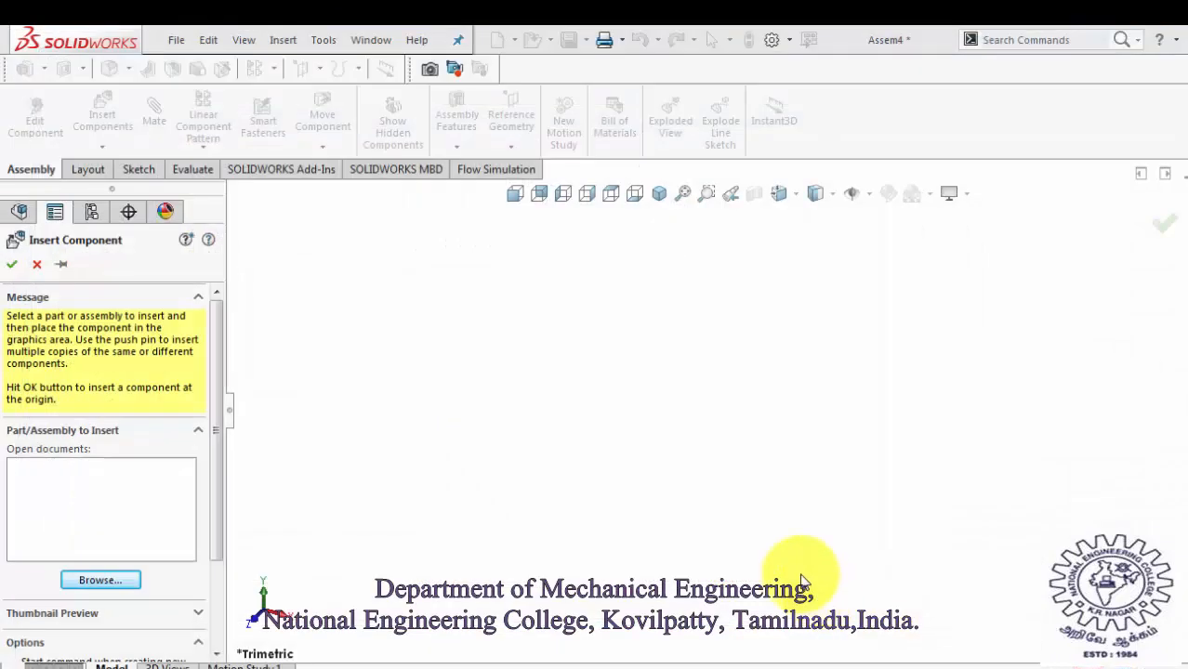
pyautogui.click(11, 265)
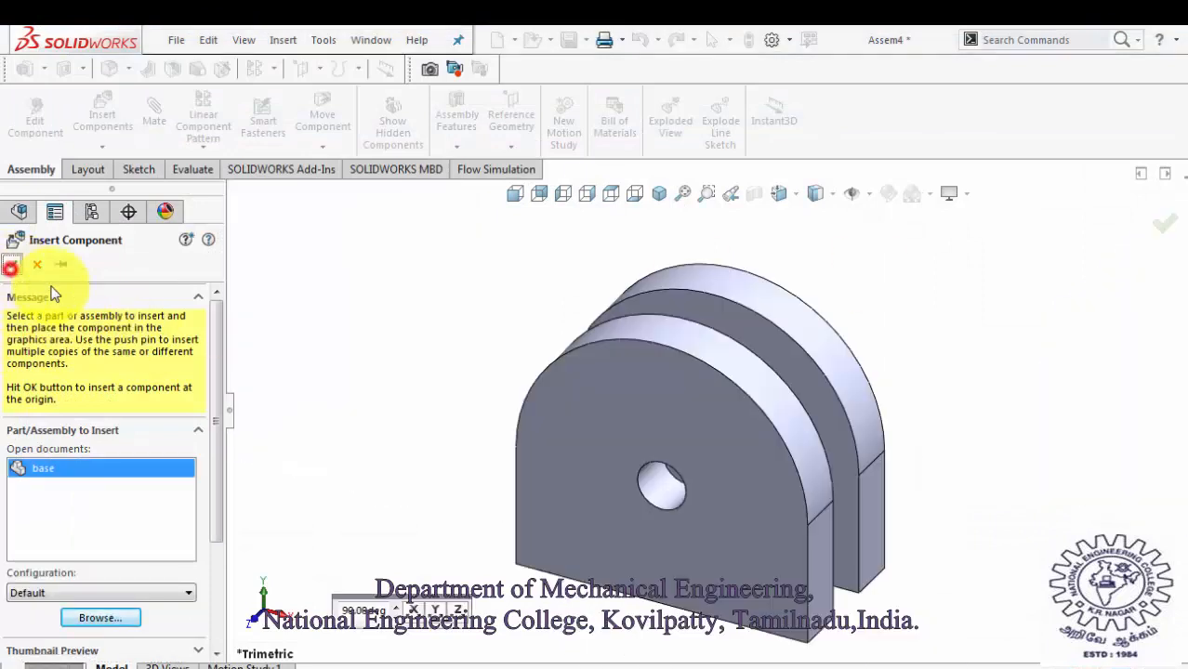
# - Insert the S_link part from the 4 bar folder and place it beside the base
pyautogui.click(711, 358)
pyautogui.scroll(-1, 930, 356)
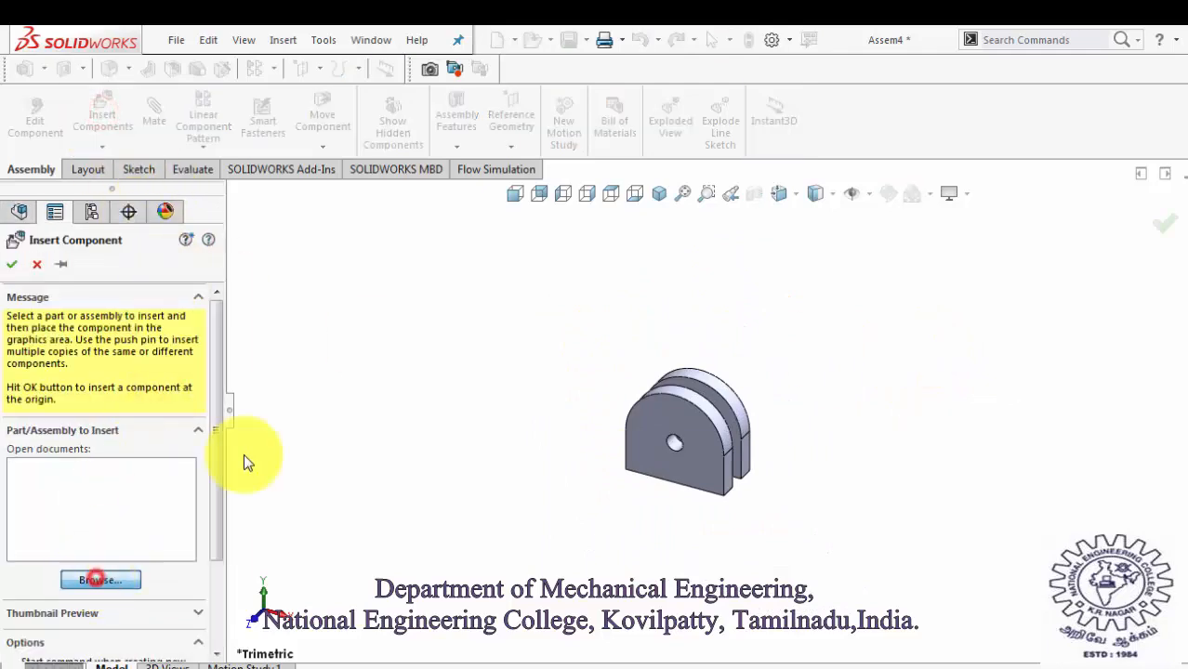
pyautogui.click(233, 268)
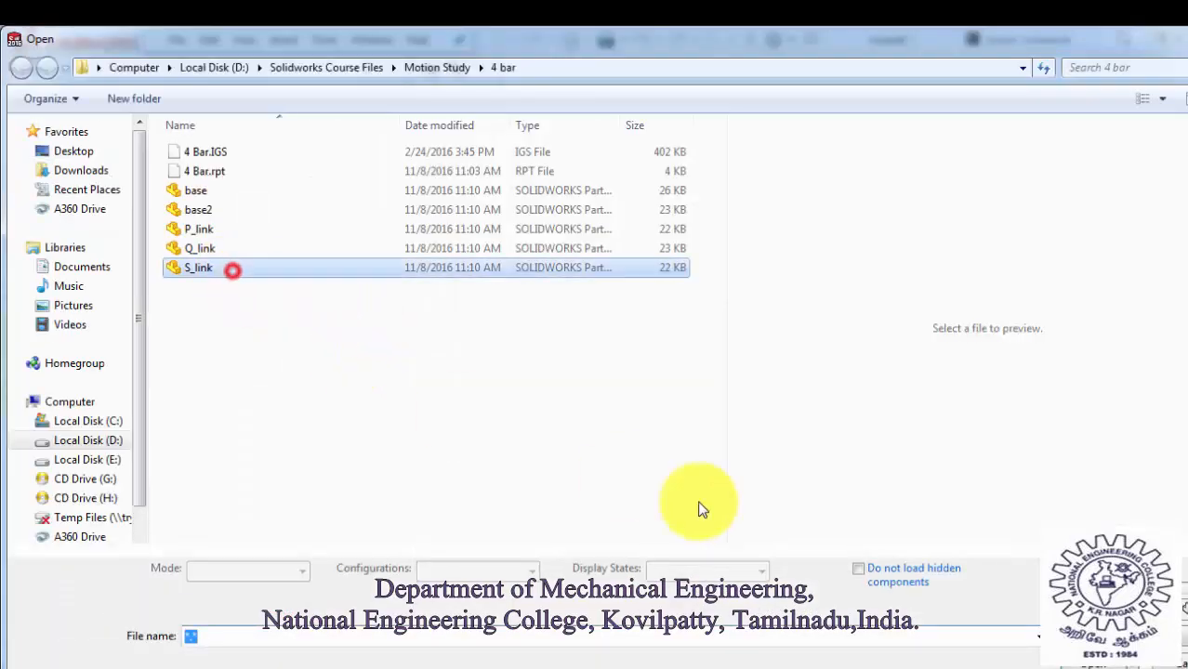
pyautogui.click(1091, 663)
pyautogui.click(836, 386)
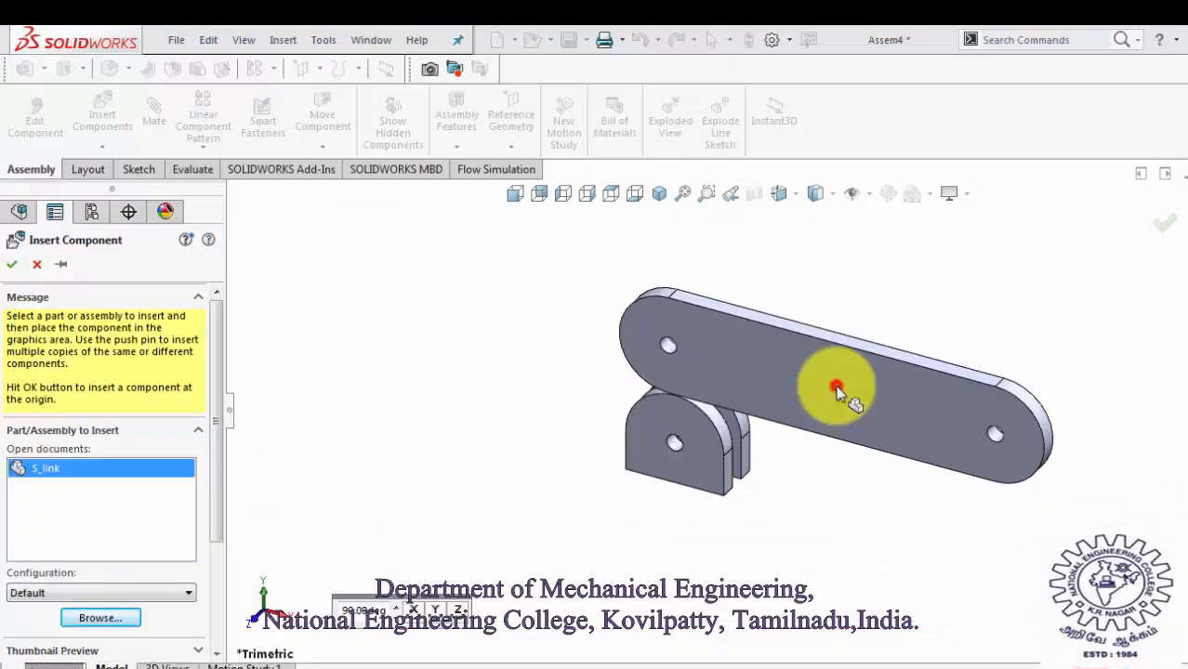
# - Add a concentric mate between the S_link end hole and the base hole
pyautogui.scroll(-4, 679, 358)
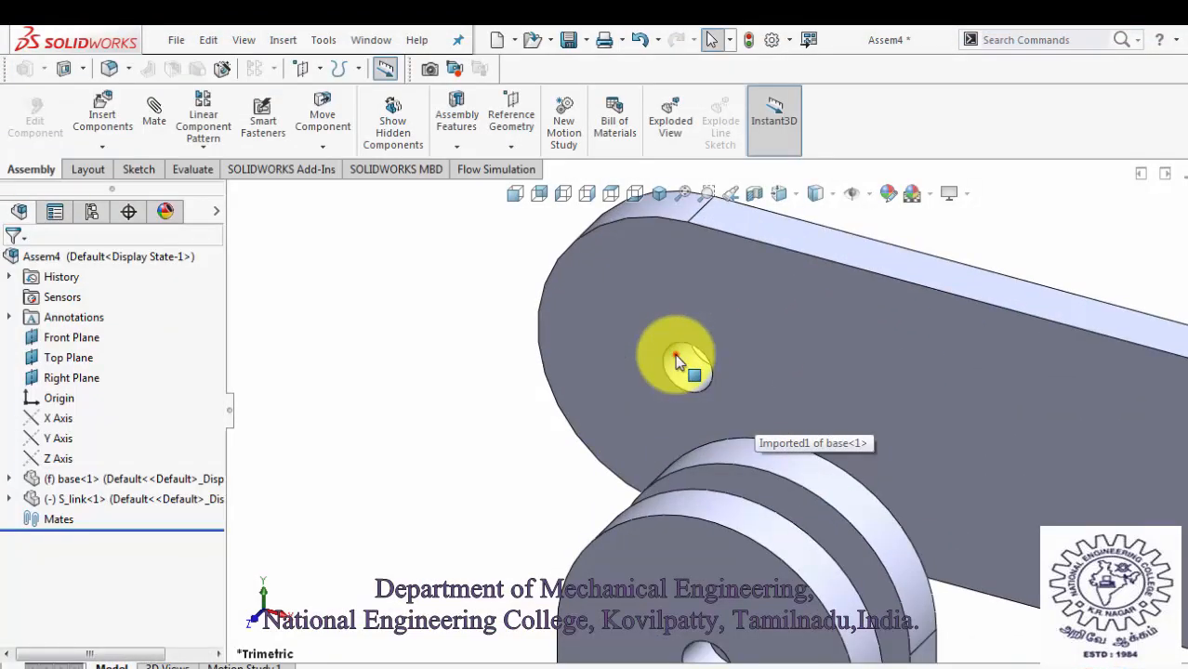
pyautogui.scroll(3, 734, 442)
pyautogui.scroll(-2, 686, 543)
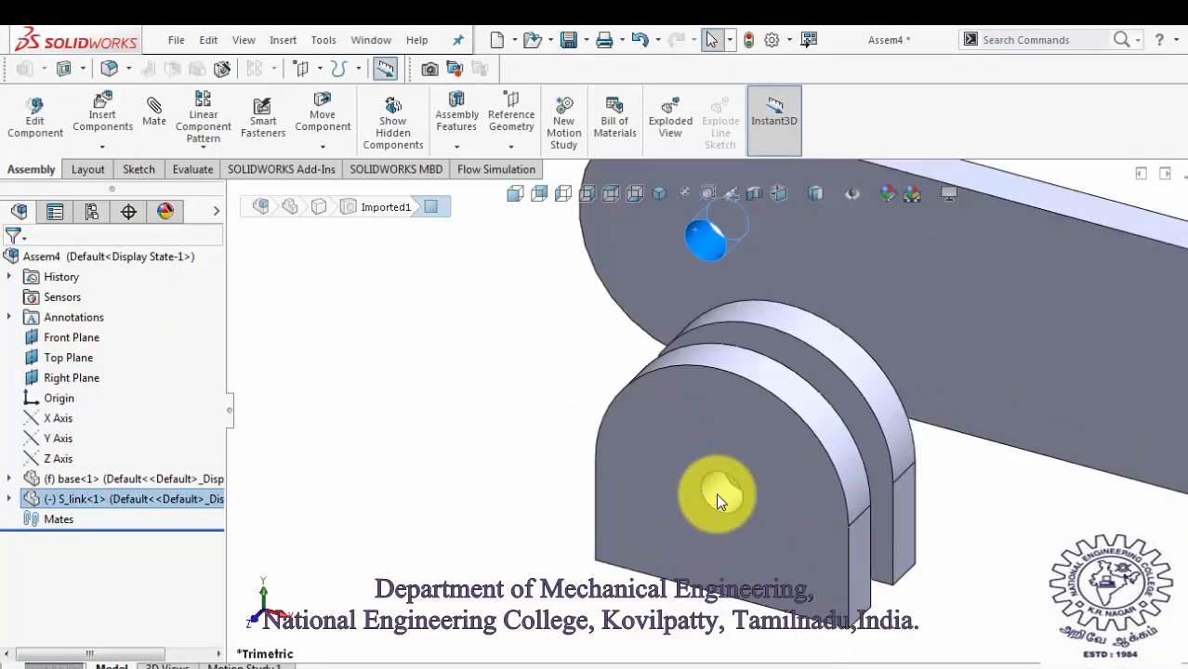
pyautogui.keyDown('ctrl'); pyautogui.click(731, 546); pyautogui.keyUp('ctrl')
pyautogui.scroll(5, 735, 541)
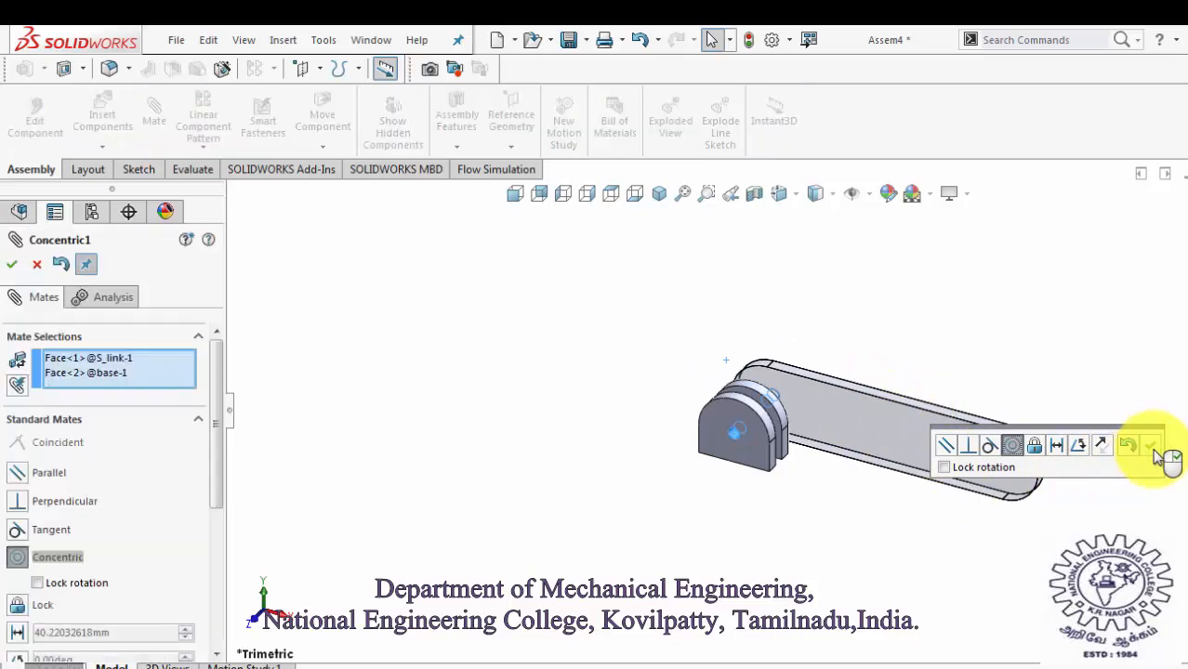
pyautogui.click(1156, 451)
# - Add a coincident mate between the flat face of S_link and the inner face of the base slot
pyautogui.click(856, 490)
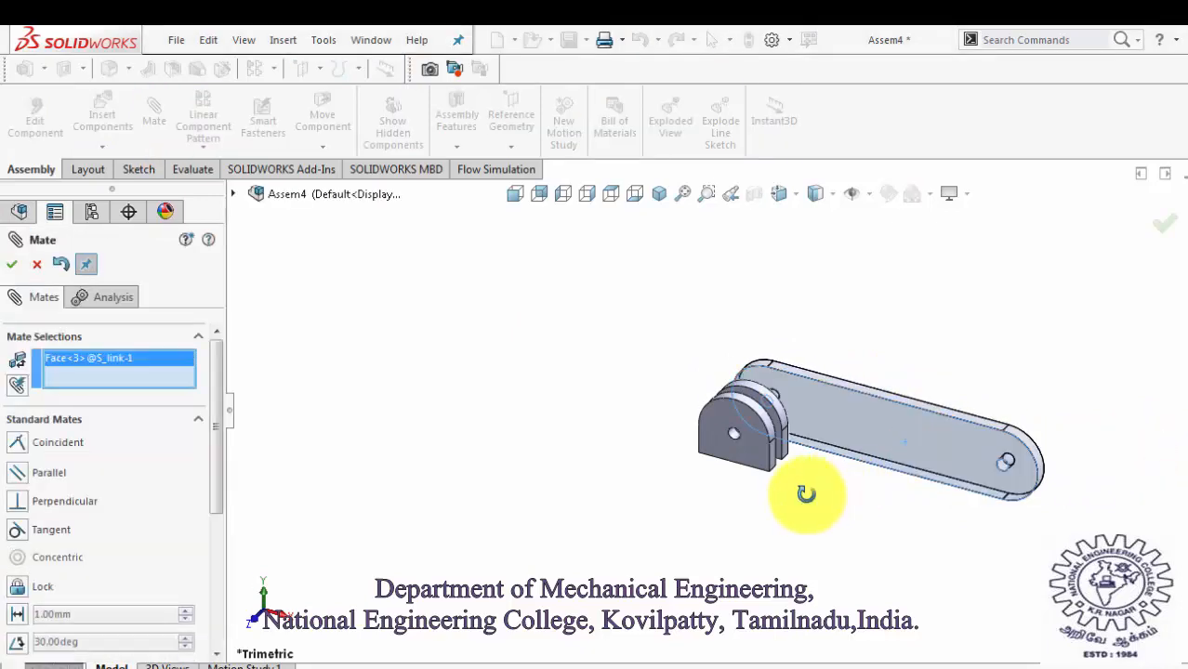
pyautogui.moveTo(804, 491); pyautogui.dragTo(855, 454, button='middle')
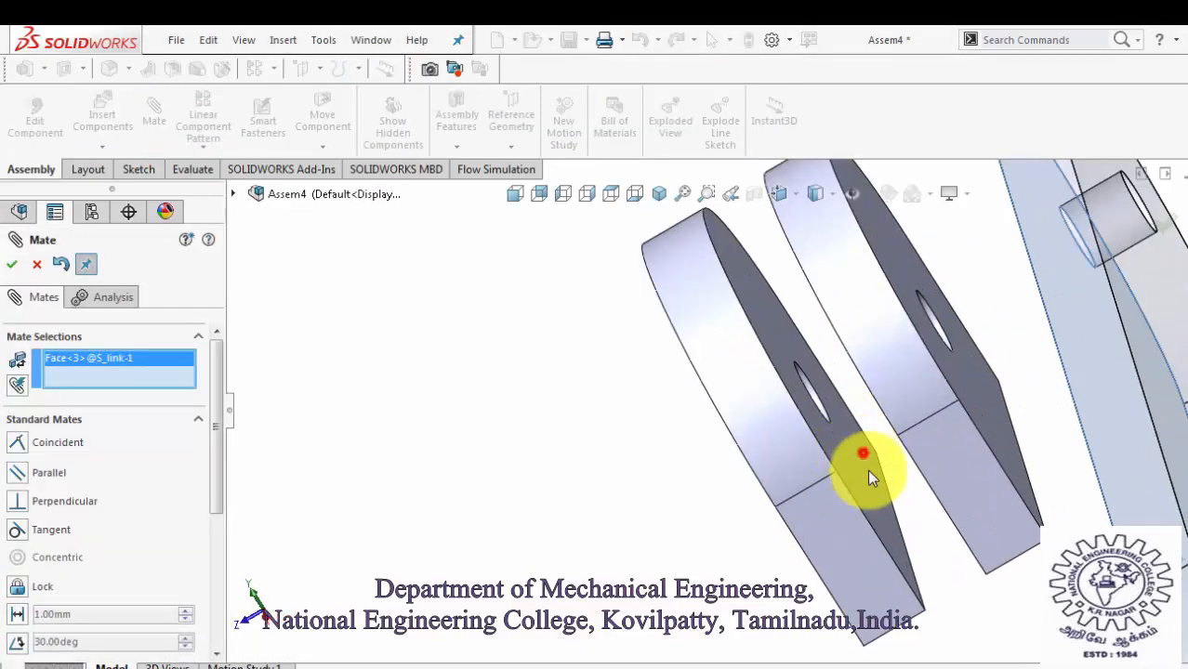
pyautogui.click(868, 473)
pyautogui.click(1033, 528)
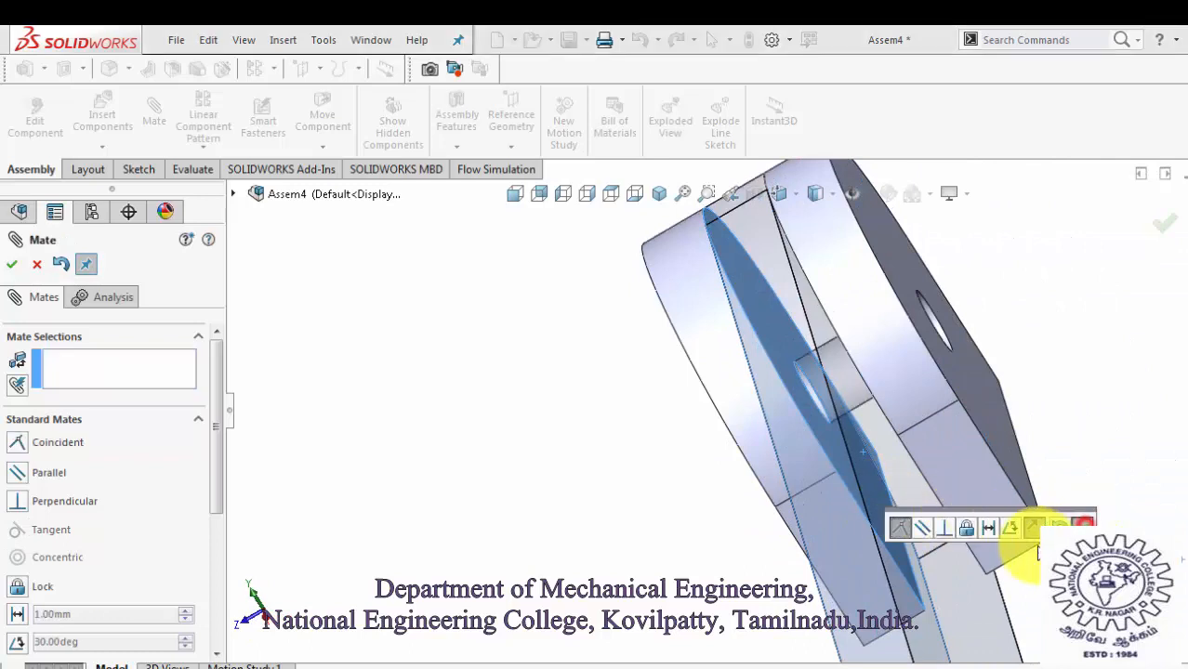
# - Swing the free end of S_link upward about the base hole and finish mating
pyautogui.scroll(5, 1023, 544)
pyautogui.hotkey('ctrl', '1')
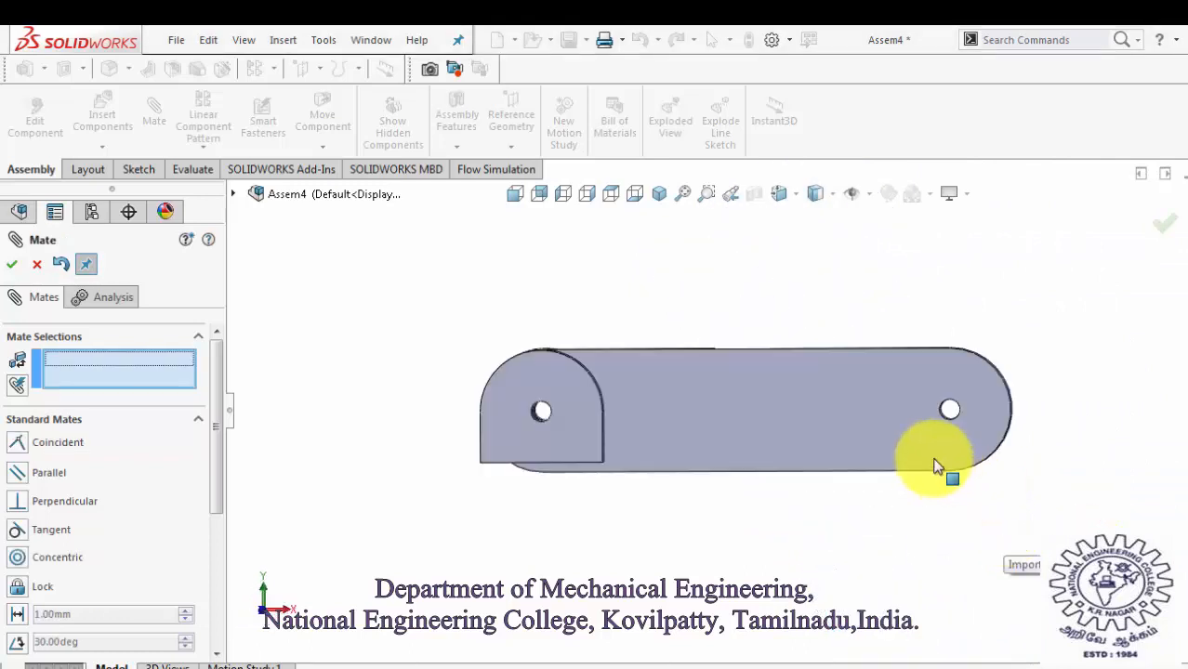
pyautogui.moveTo(901, 490); pyautogui.dragTo(708, 372)
pyautogui.scroll(5, 825, 401)
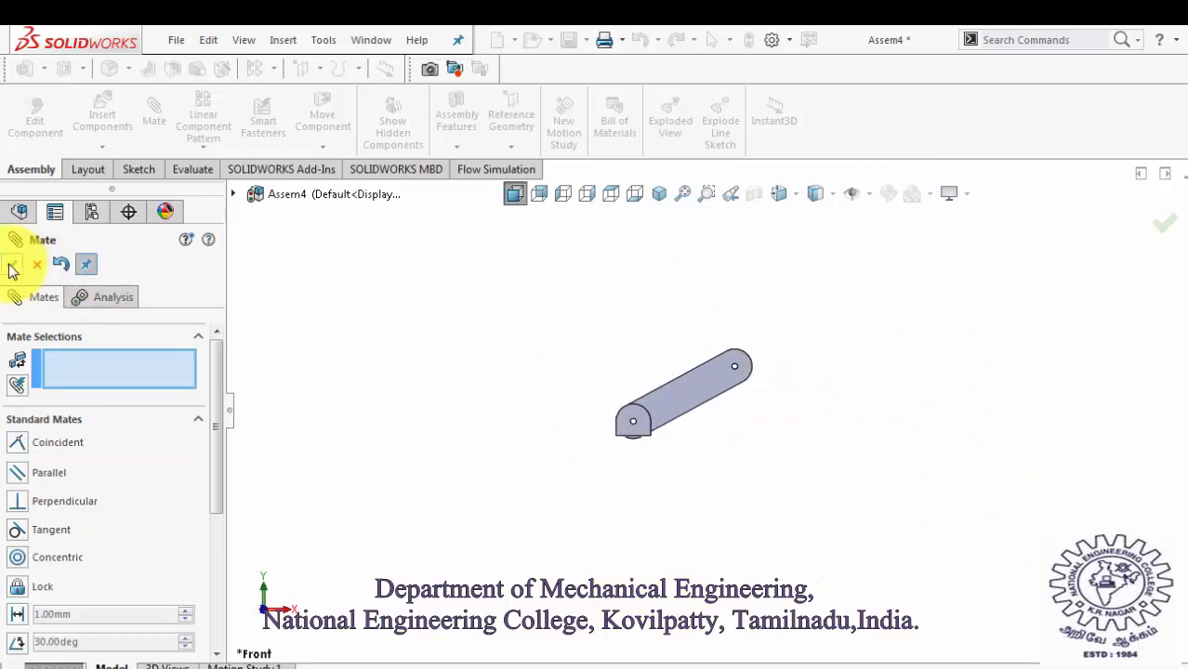
pyautogui.press('Escape')
# - Insert the Q_link part from the 4 bar folder and place it near the free end of S_link
pyautogui.click(86, 113)
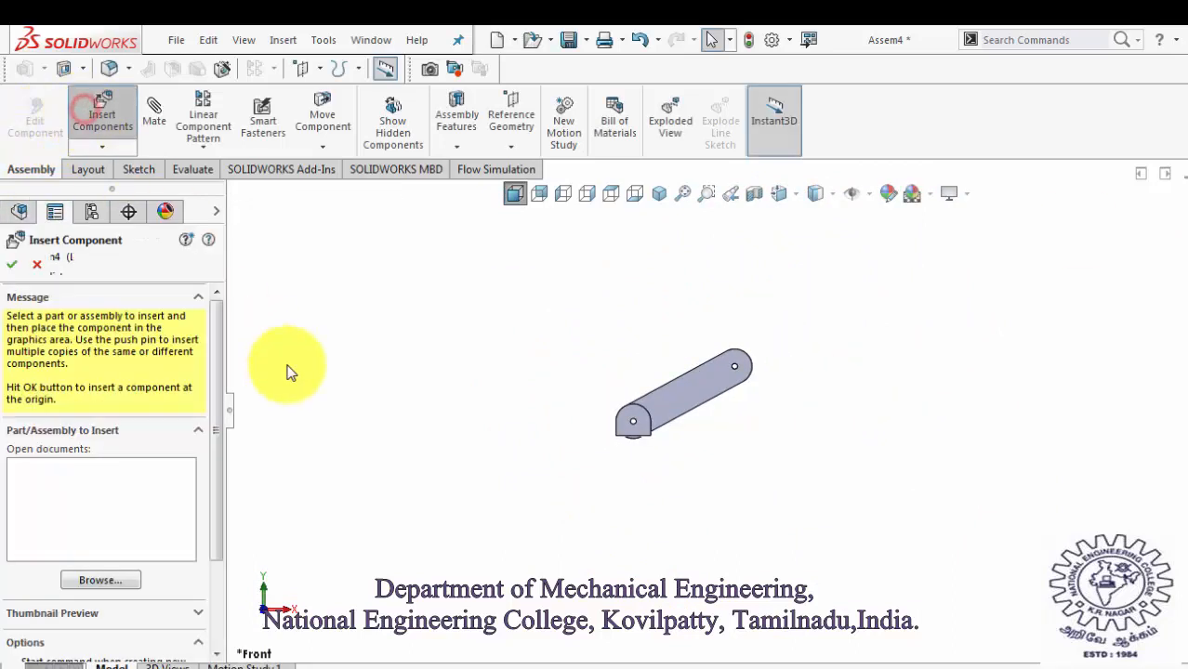
pyautogui.click(79, 583)
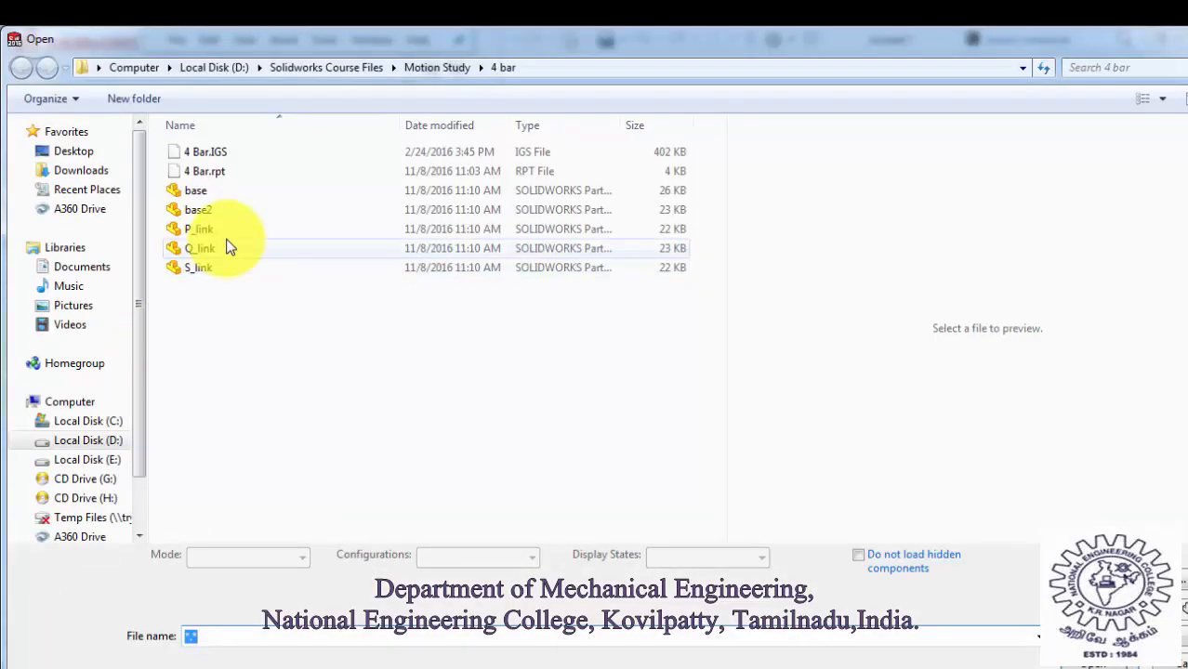
pyautogui.doubleClick(228, 246)
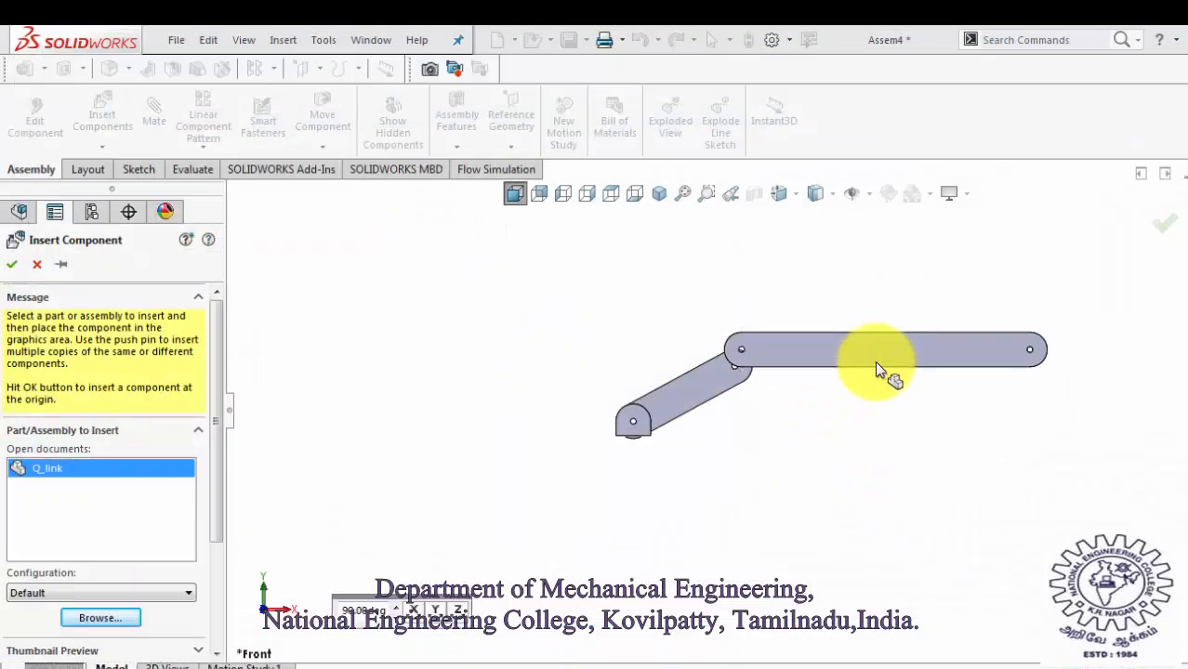
pyautogui.click(875, 361)
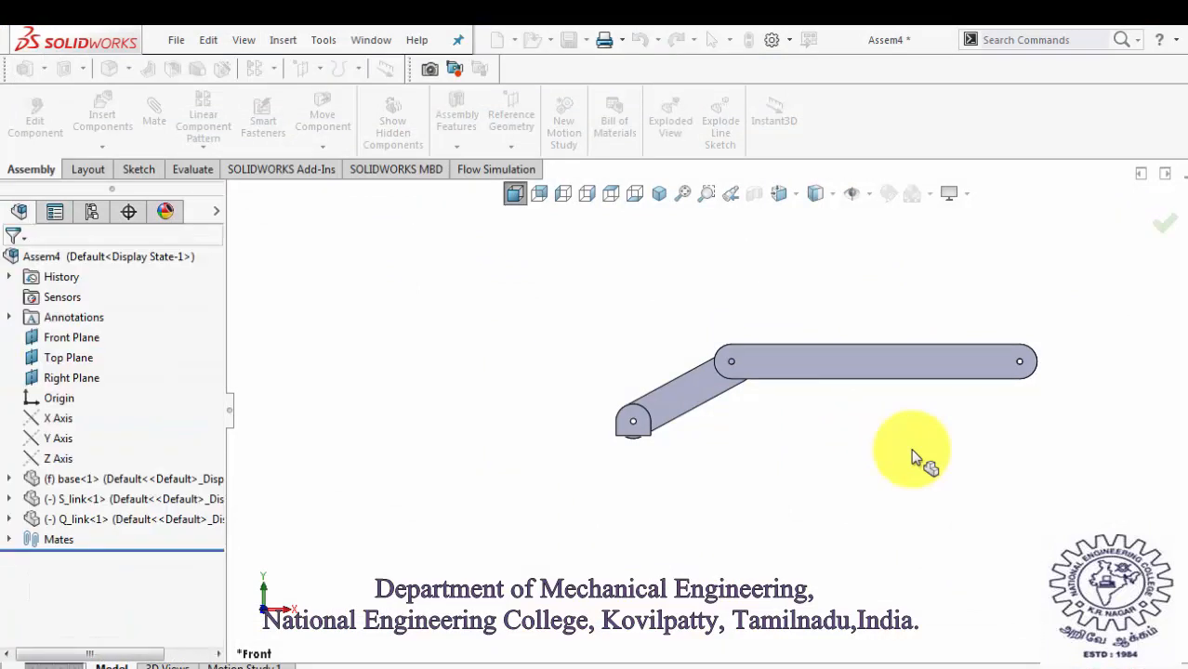
# - Add a concentric mate between the Q_link end hole and the hole at the free end of S_link
pyautogui.scroll(-5, 755, 366)
pyautogui.moveTo(757, 370); pyautogui.dragTo(821, 528)
pyautogui.scroll(-2, 826, 524)
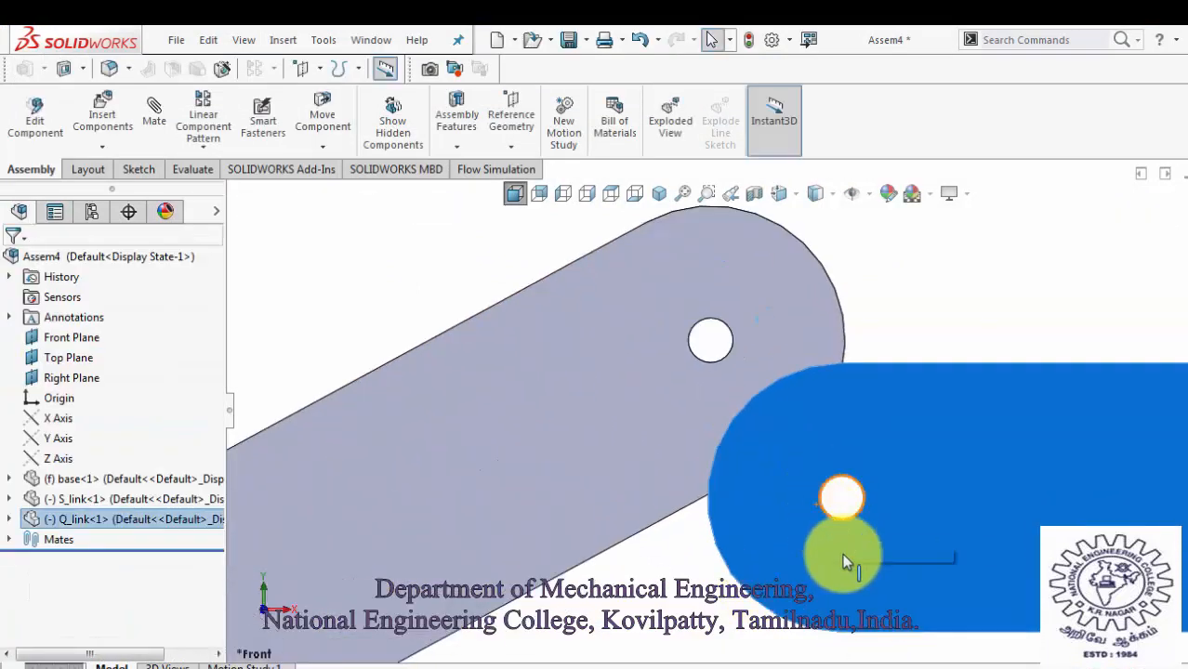
pyautogui.moveTo(843, 555); pyautogui.dragTo(849, 589, button='middle')
pyautogui.click(837, 511)
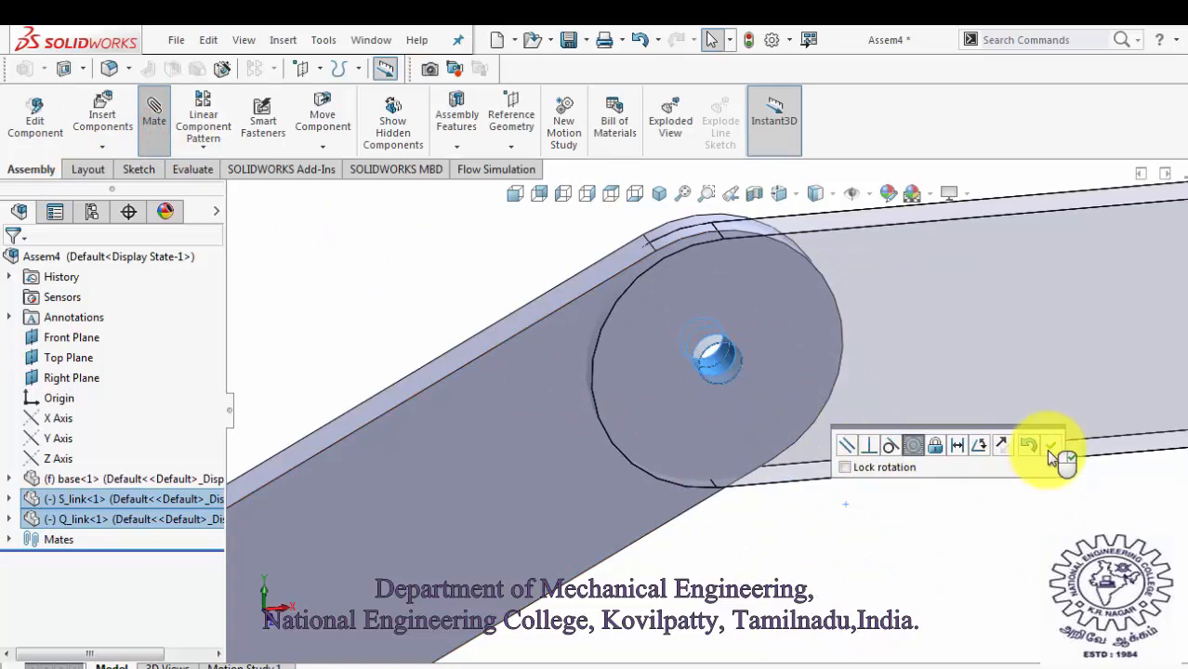
pyautogui.click(1050, 448)
# - Add a coincident mate between the facing flat faces of Q_link and S_link
pyautogui.scroll(3, 945, 391)
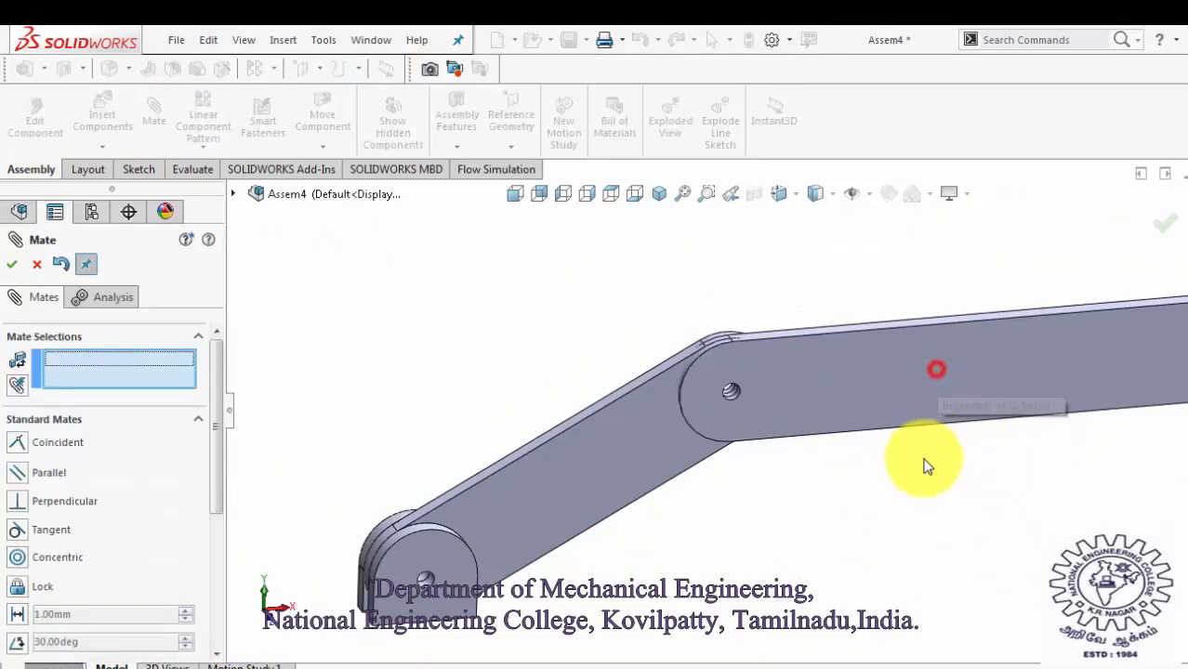
pyautogui.moveTo(924, 459); pyautogui.dragTo(895, 513)
pyautogui.moveTo(867, 440); pyautogui.dragTo(856, 479)
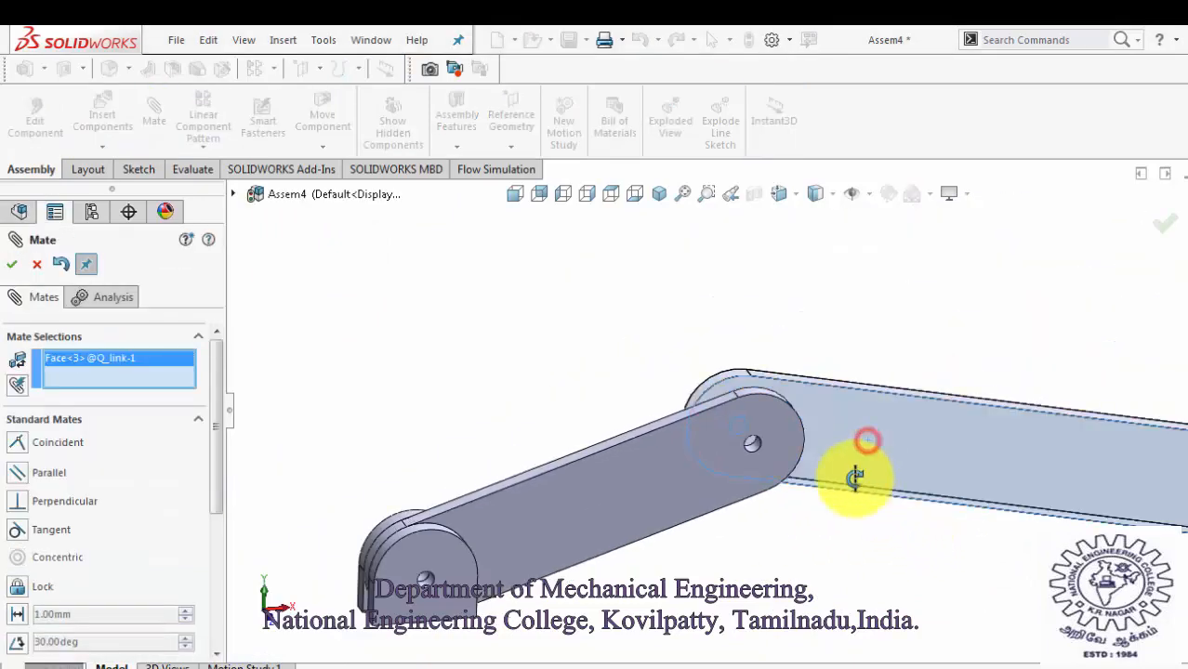
pyautogui.moveTo(855, 479); pyautogui.dragTo(713, 522, button='middle')
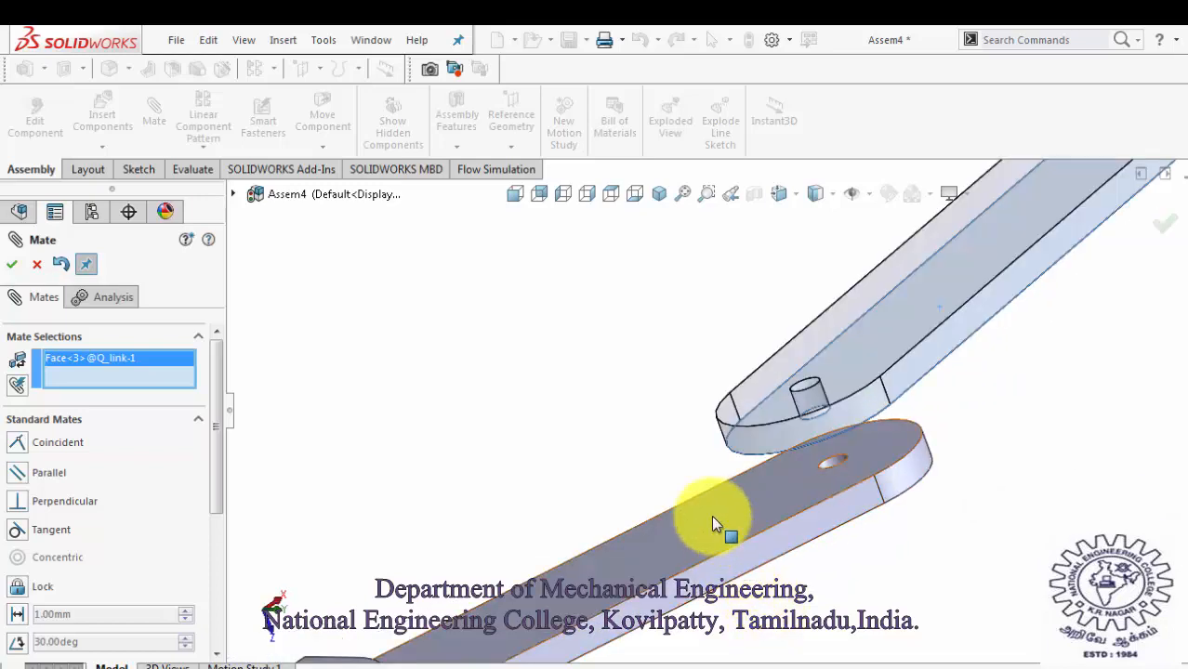
pyautogui.click(711, 517)
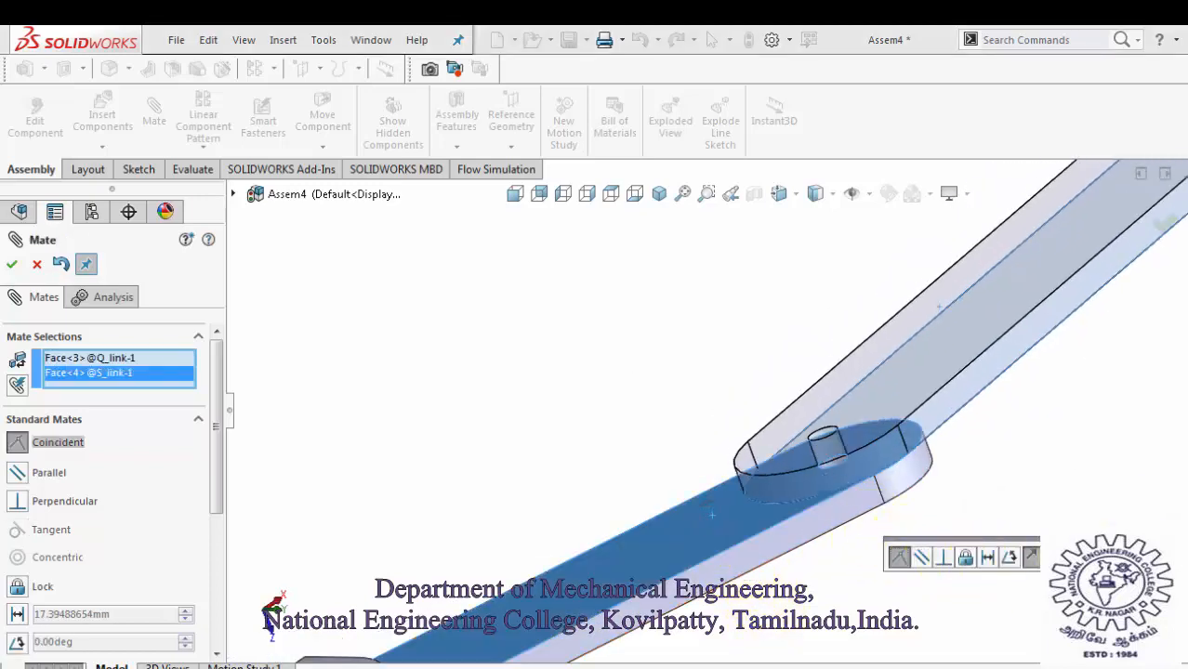
pyautogui.click(1030, 557)
# - Swing the connected S_link and Q_link upward about the base pivot
pyautogui.hotkey('ctrl', '1')
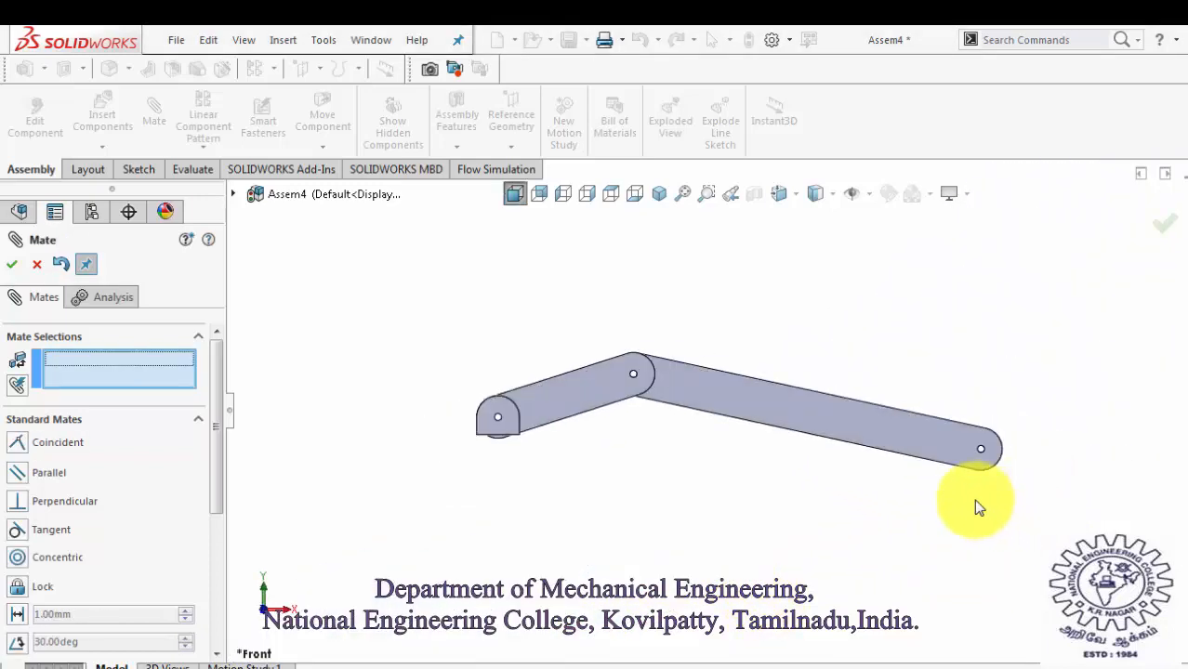
pyautogui.moveTo(803, 314); pyautogui.dragTo(796, 390)
pyautogui.click(789, 473)
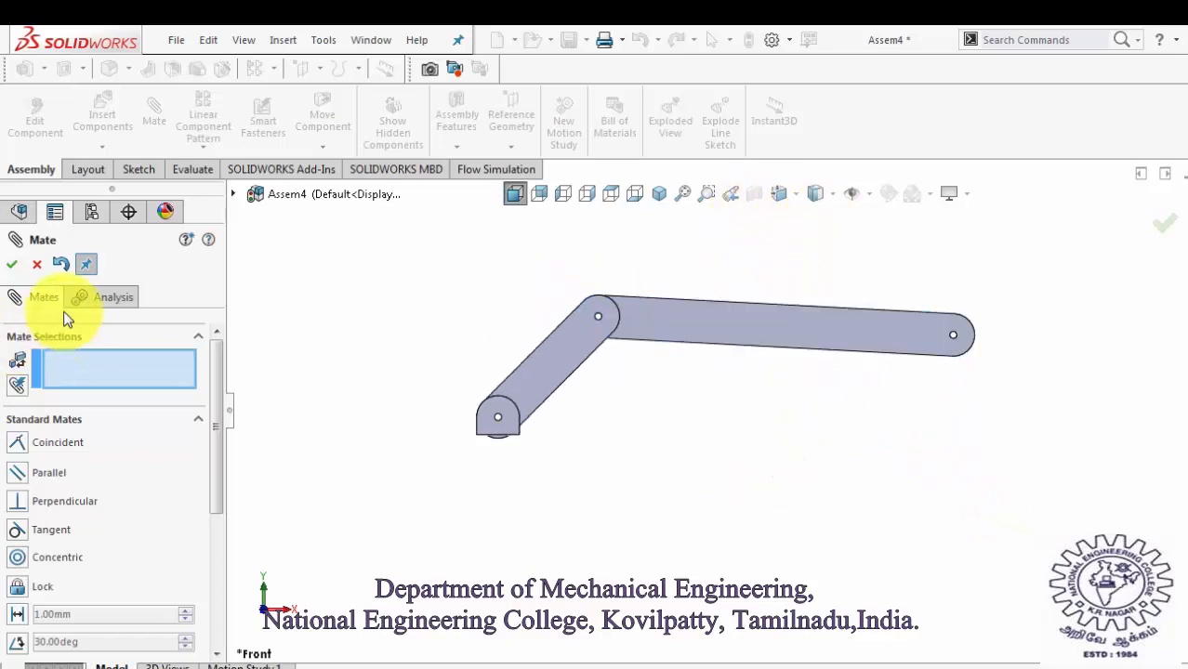
# - Insert the P_link part from the 4 bar folder and place it near the free end of Q_link
pyautogui.click(101, 119)
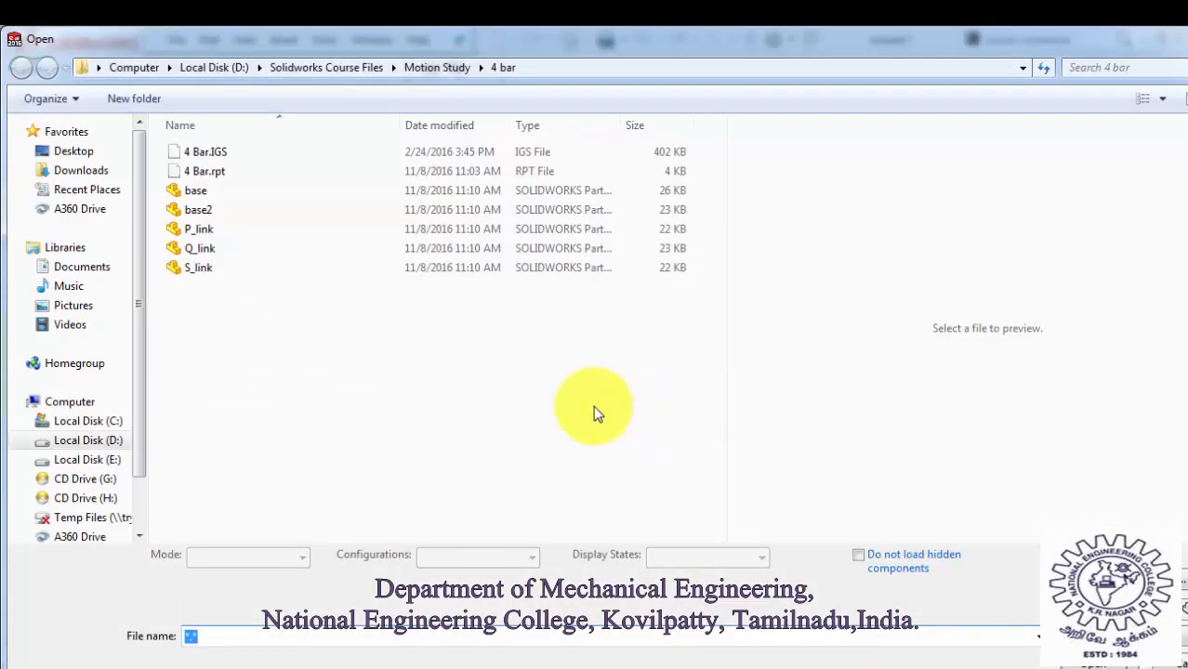
pyautogui.click(198, 228)
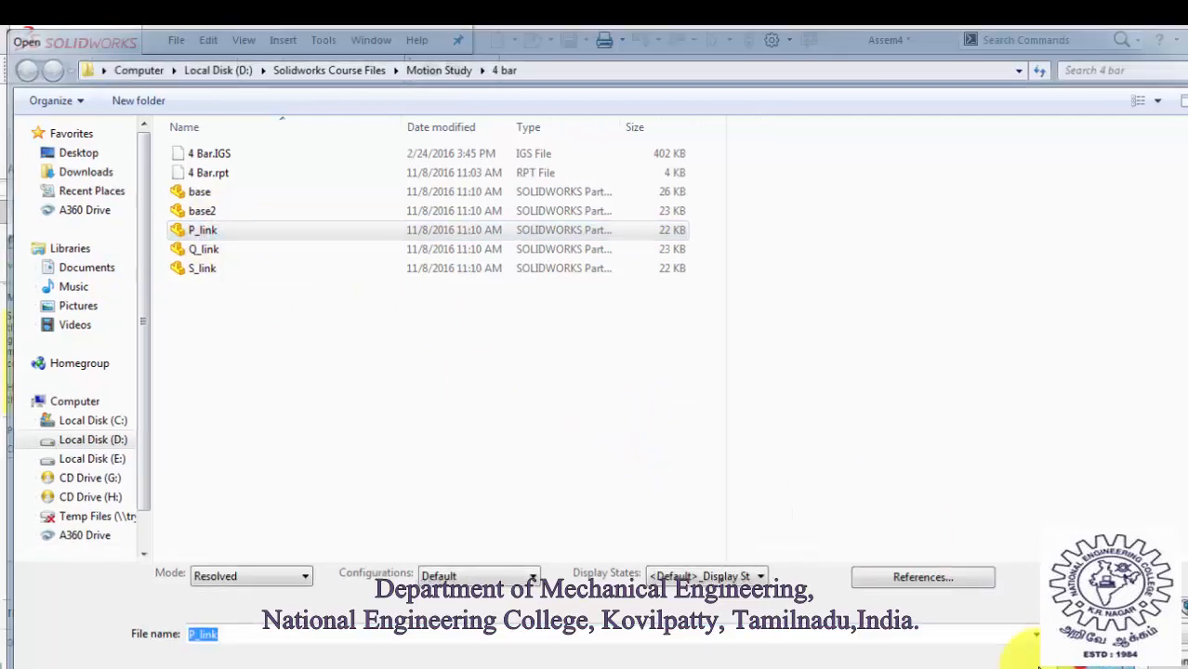
pyautogui.click(1039, 662)
pyautogui.click(1025, 325)
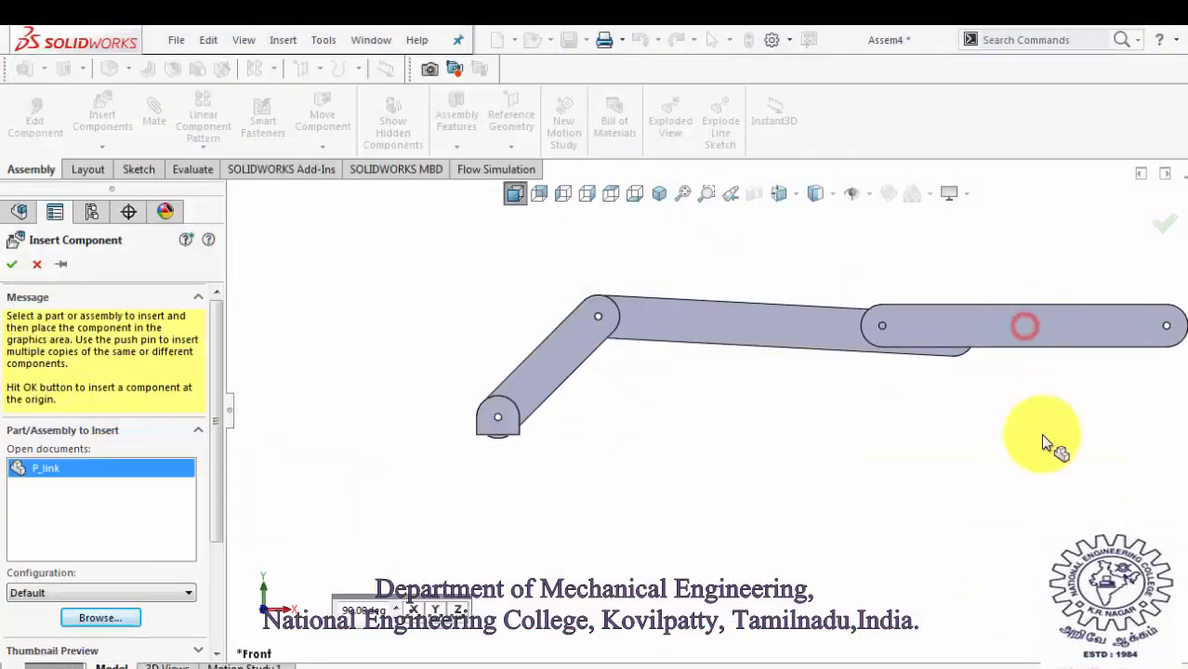
# - Add a concentric mate between the P_link end hole and the hole at the free end of Q_link
pyautogui.scroll(-4, 950, 342)
pyautogui.scroll(2, 947, 353)
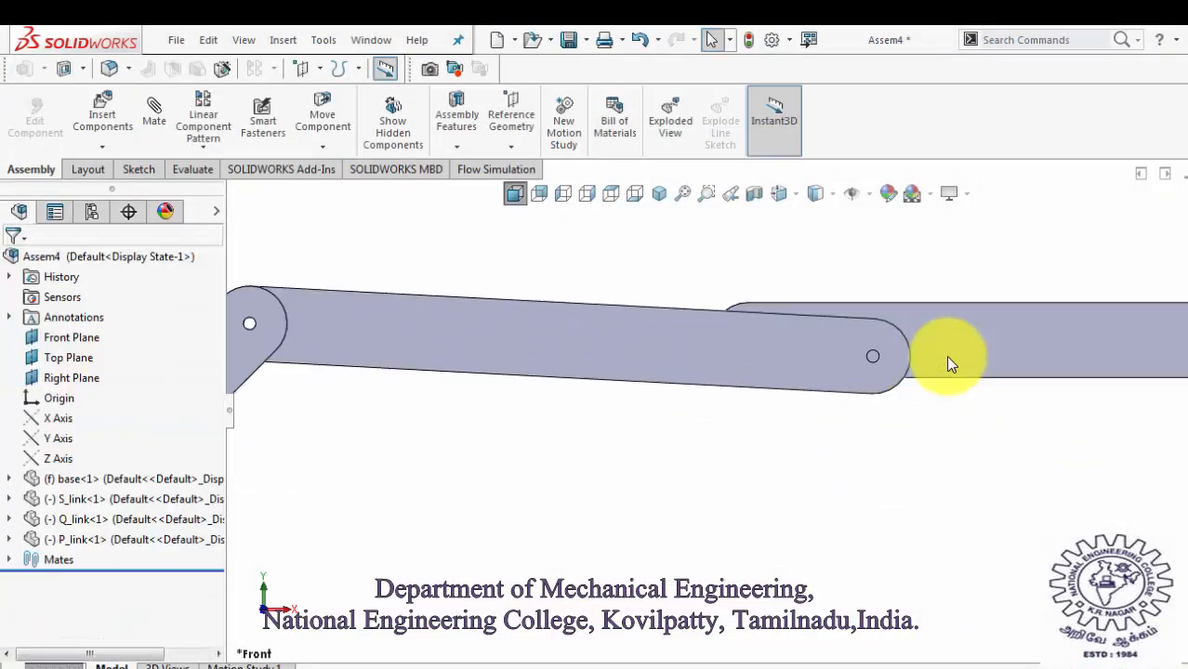
pyautogui.moveTo(945, 359); pyautogui.dragTo(884, 555, button='middle')
pyautogui.click(859, 365)
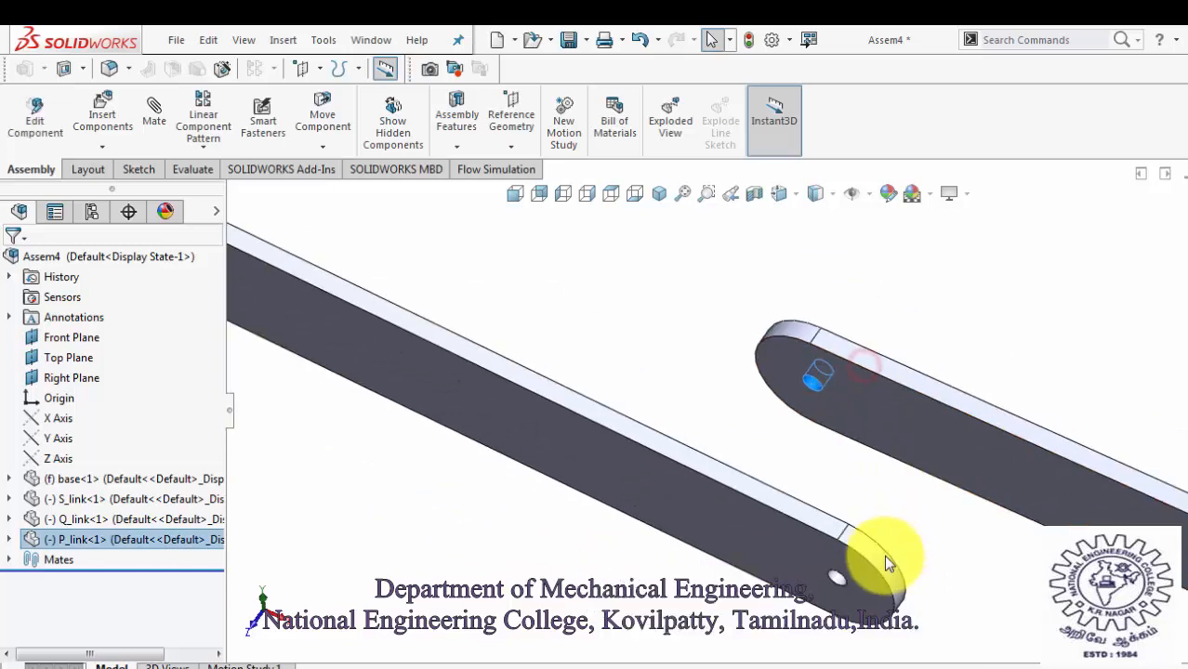
pyautogui.scroll(-5, 793, 556)
pyautogui.keyDown('ctrl'); pyautogui.click(778, 460); pyautogui.keyUp('ctrl')
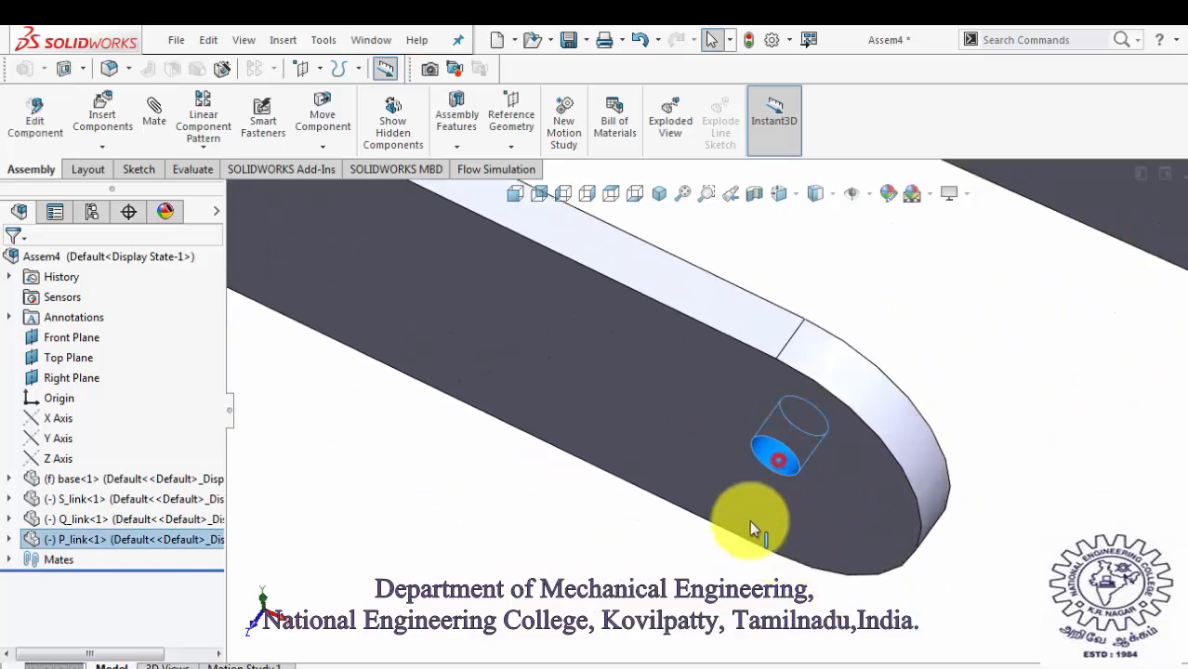
pyautogui.scroll(5, 750, 521)
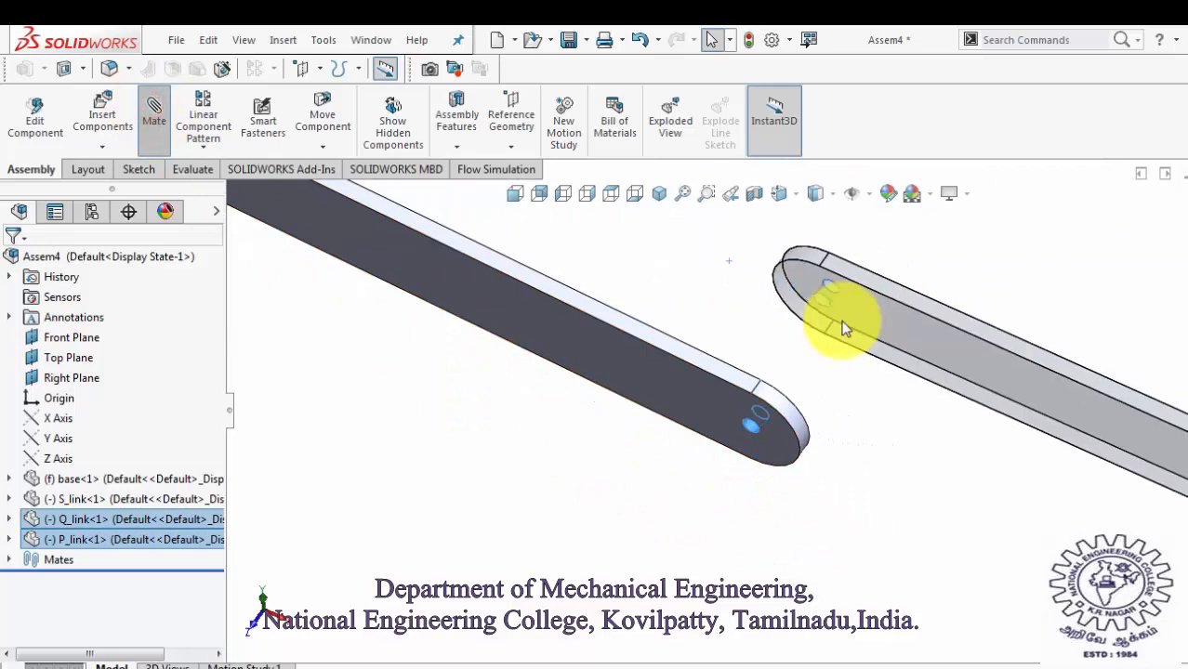
pyautogui.click(1071, 279)
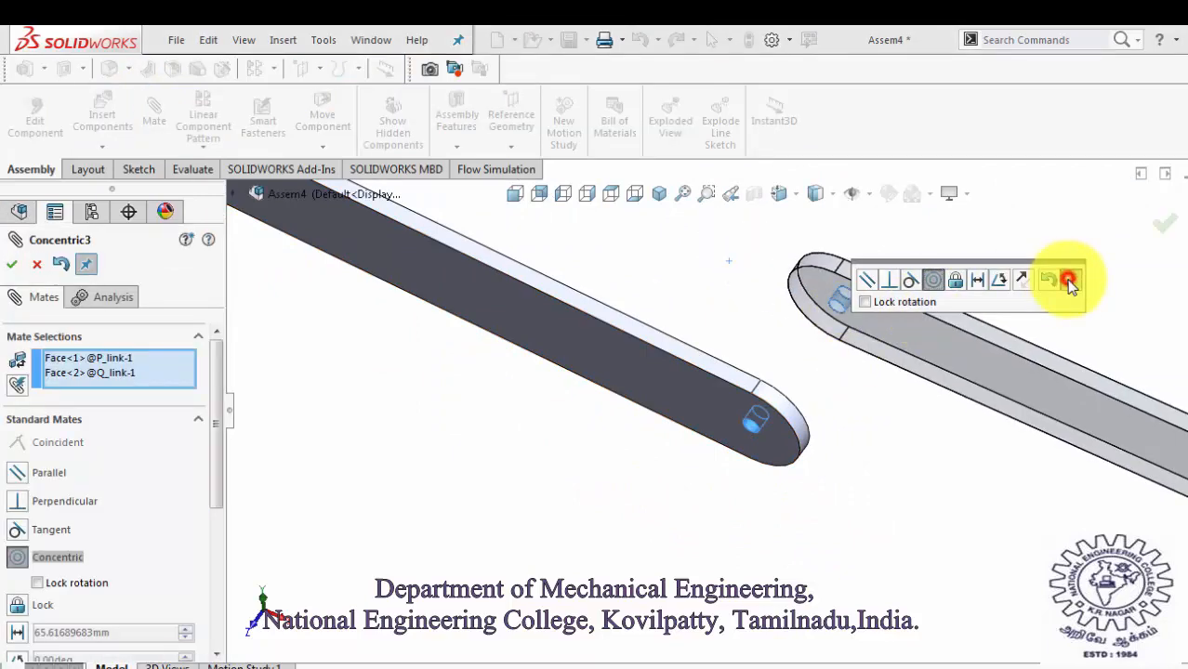
# - Add a coincident mate between the facing flat faces of P_link and Q_link
pyautogui.click(963, 358)
pyautogui.moveTo(963, 360); pyautogui.dragTo(862, 445, button='middle')
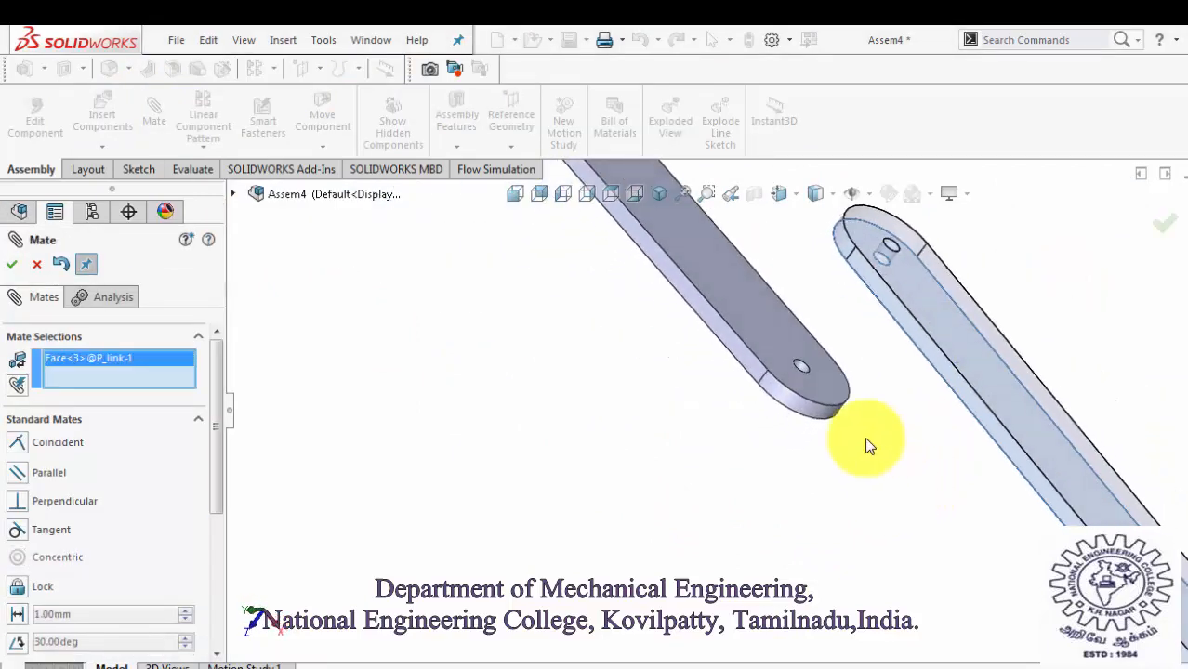
pyautogui.click(796, 341)
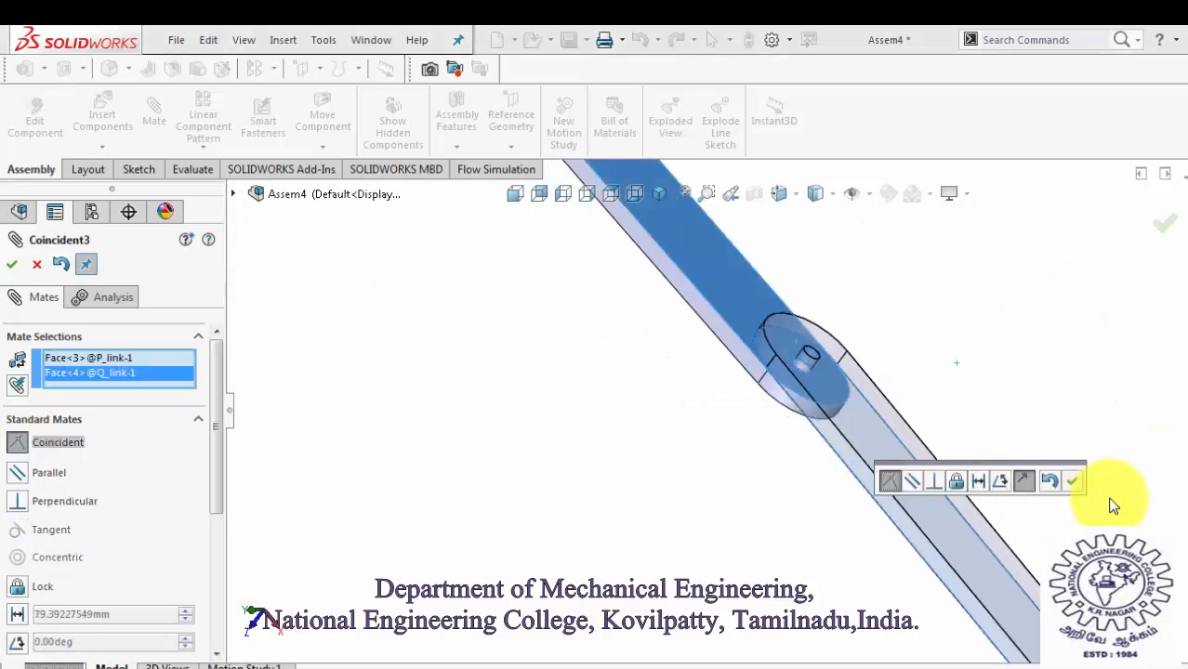
pyautogui.click(1077, 482)
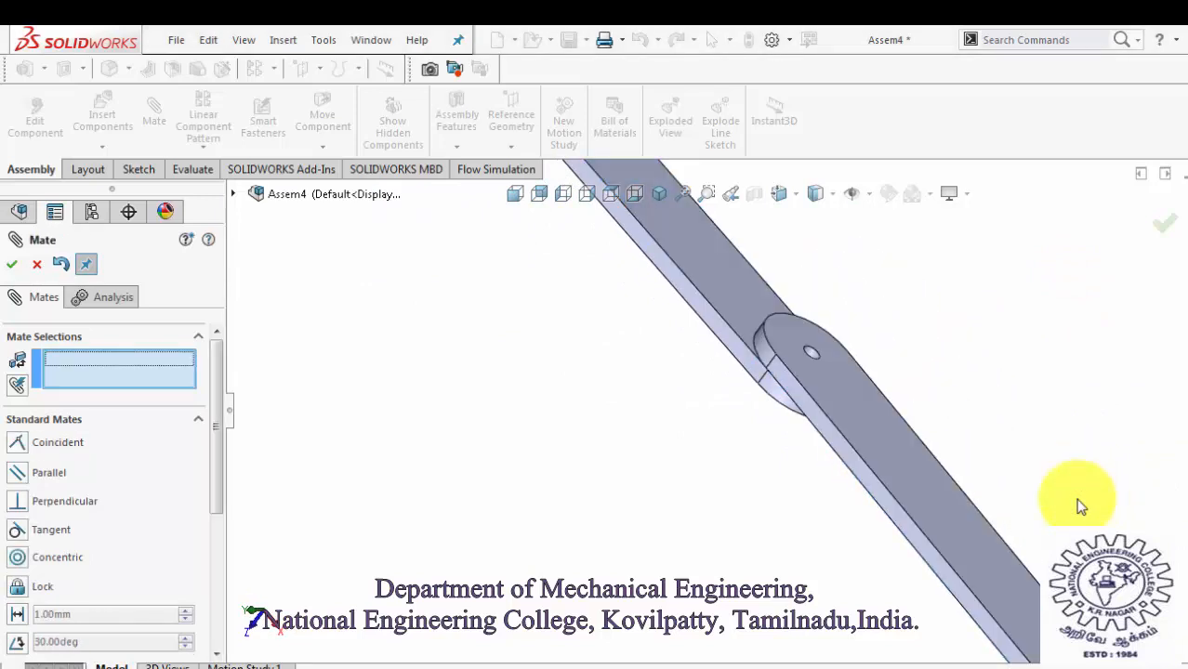
# - Swing the connected links upward, and insert the base2 part from the 4 bar folder below P_link
pyautogui.hotkey('ctrl', '1')
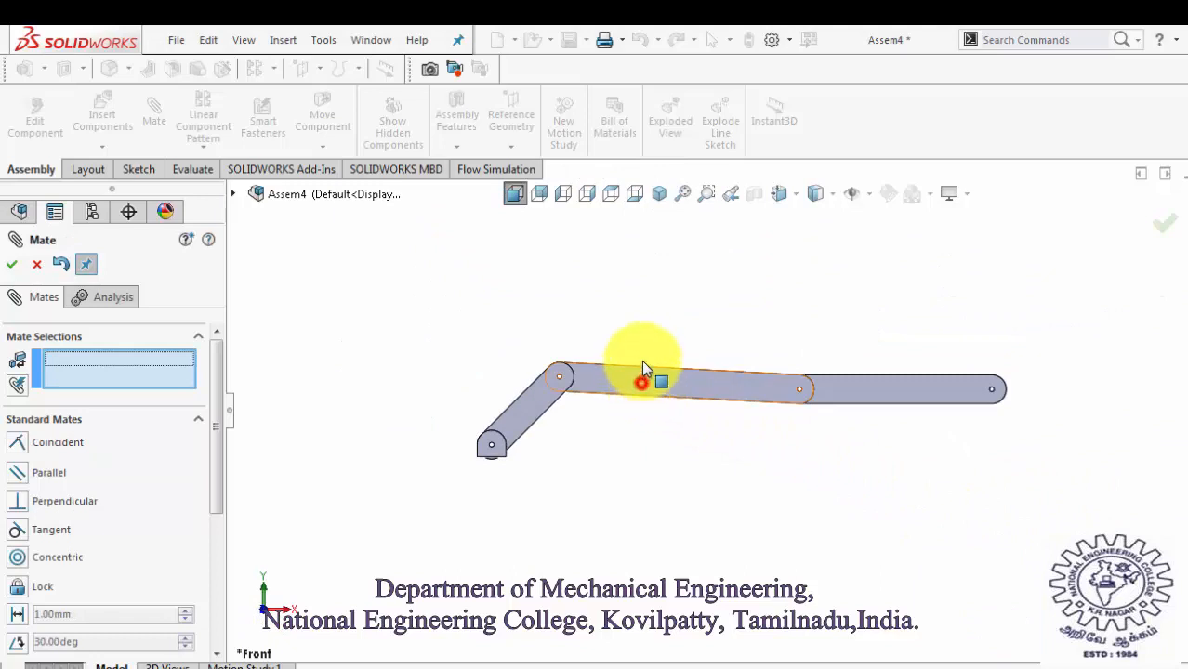
pyautogui.moveTo(641, 368); pyautogui.dragTo(642, 312)
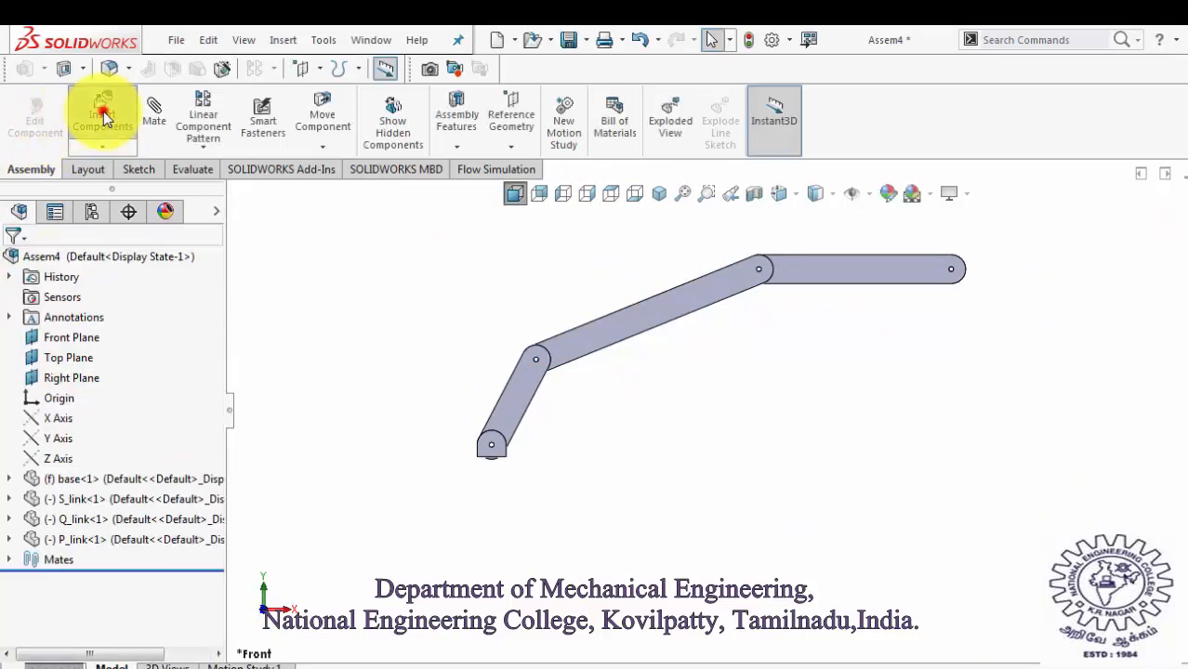
pyautogui.click(103, 114)
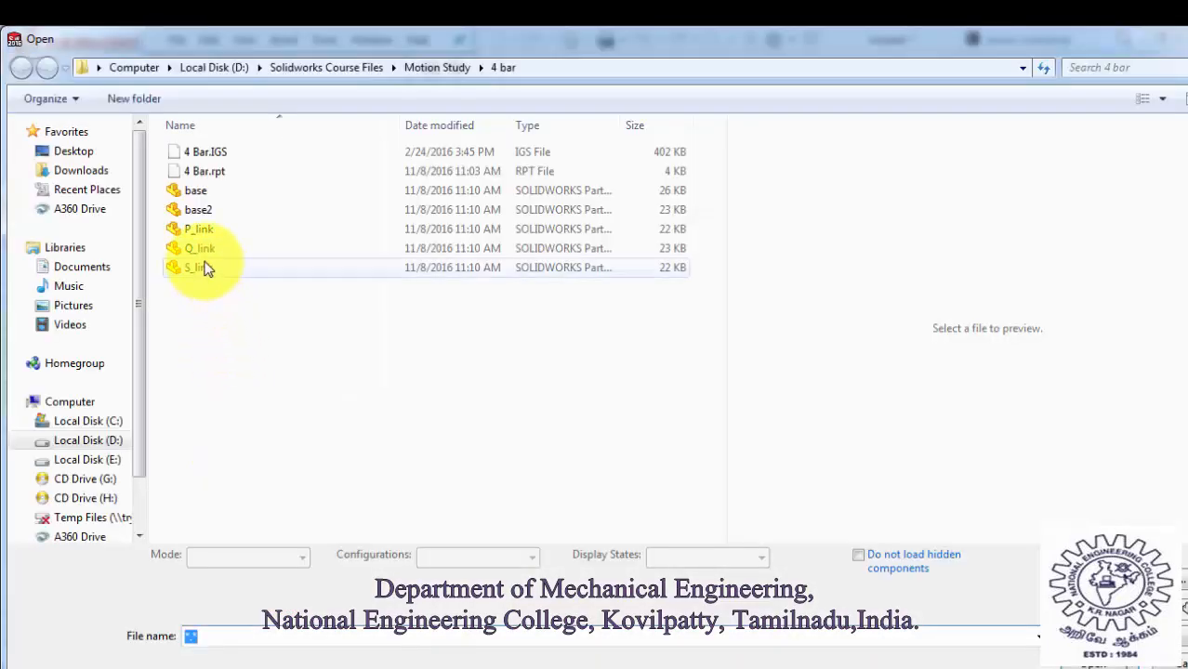
pyautogui.click(226, 209)
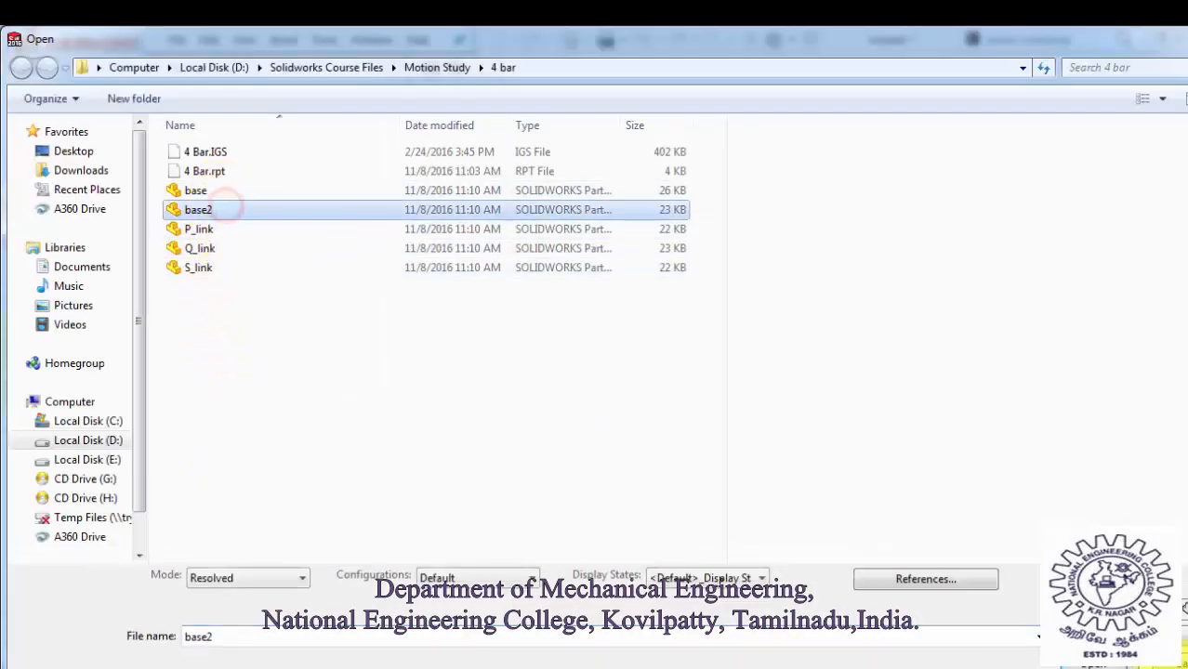
pyautogui.click(1088, 665)
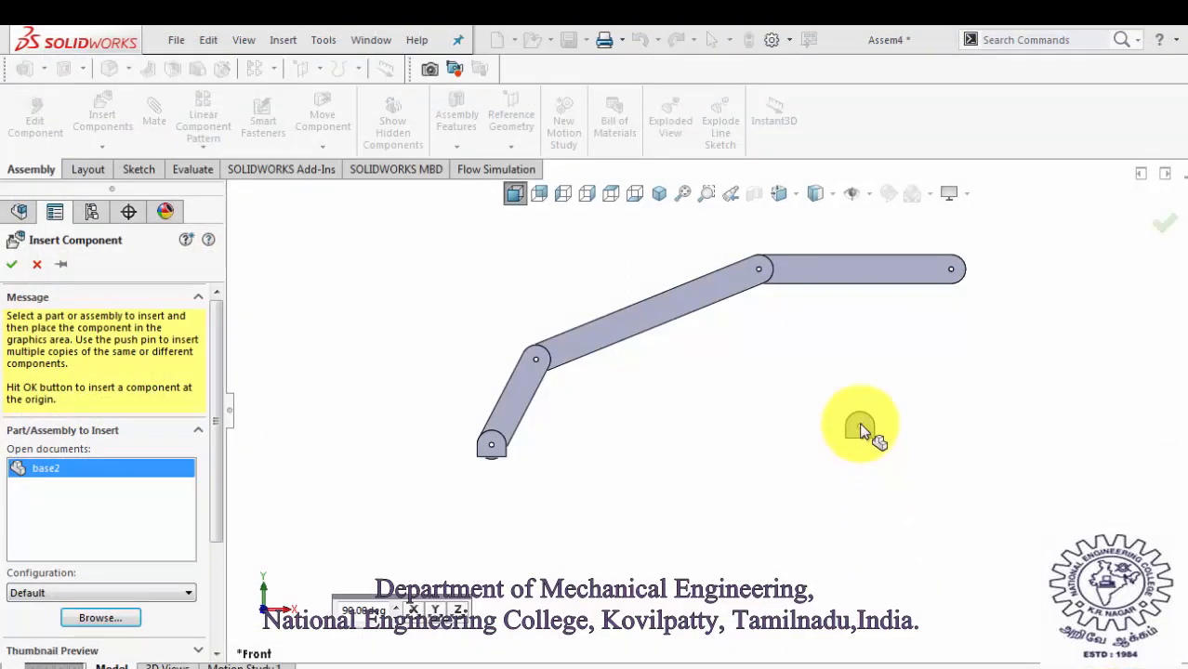
pyautogui.click(901, 502)
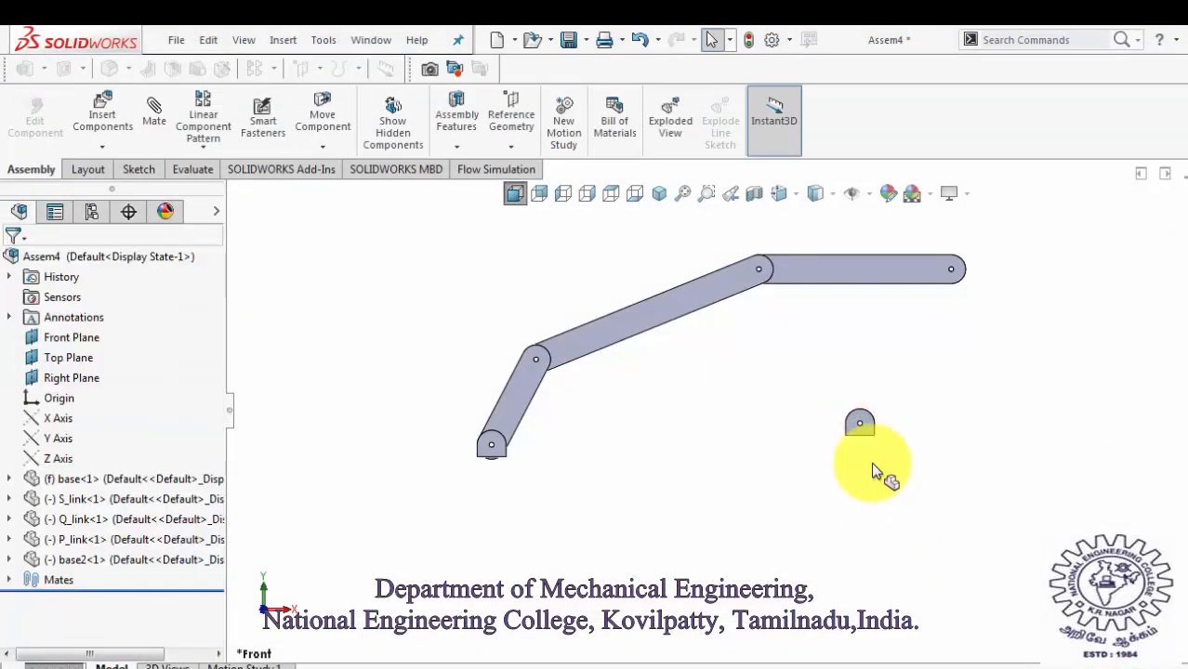
# - Add a coincident mate between the bottom faces of base2 and base to level the two supports
pyautogui.moveTo(802, 456); pyautogui.dragTo(834, 372, button='middle')
pyautogui.scroll(-6, 834, 381)
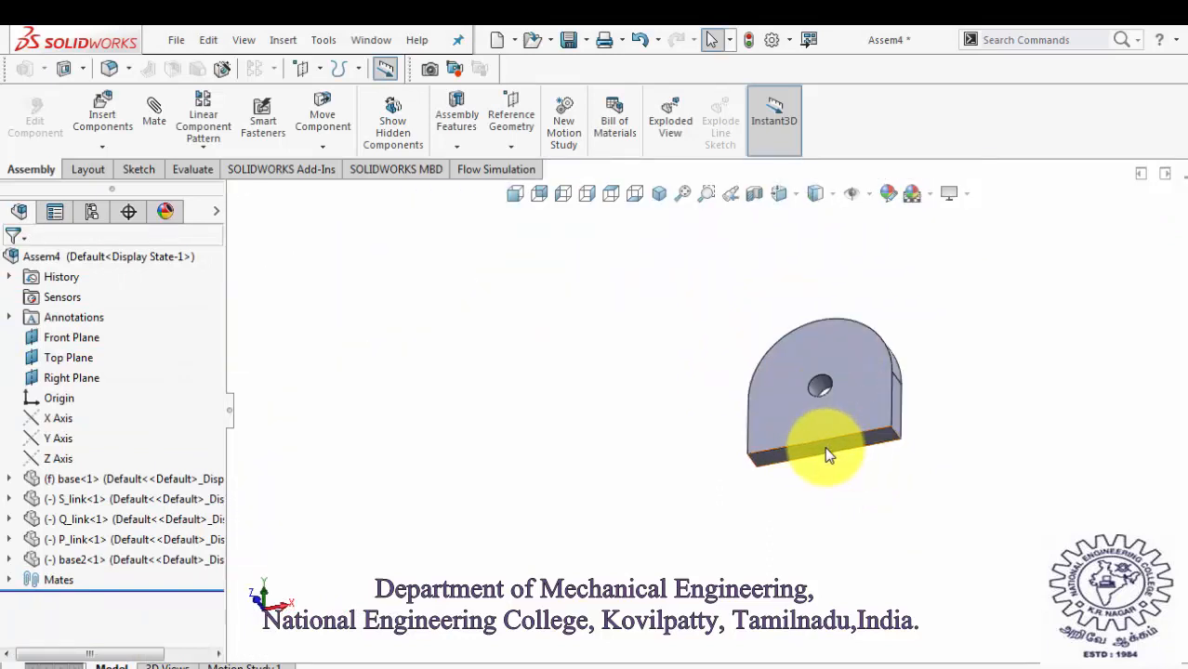
pyautogui.scroll(12, 826, 495)
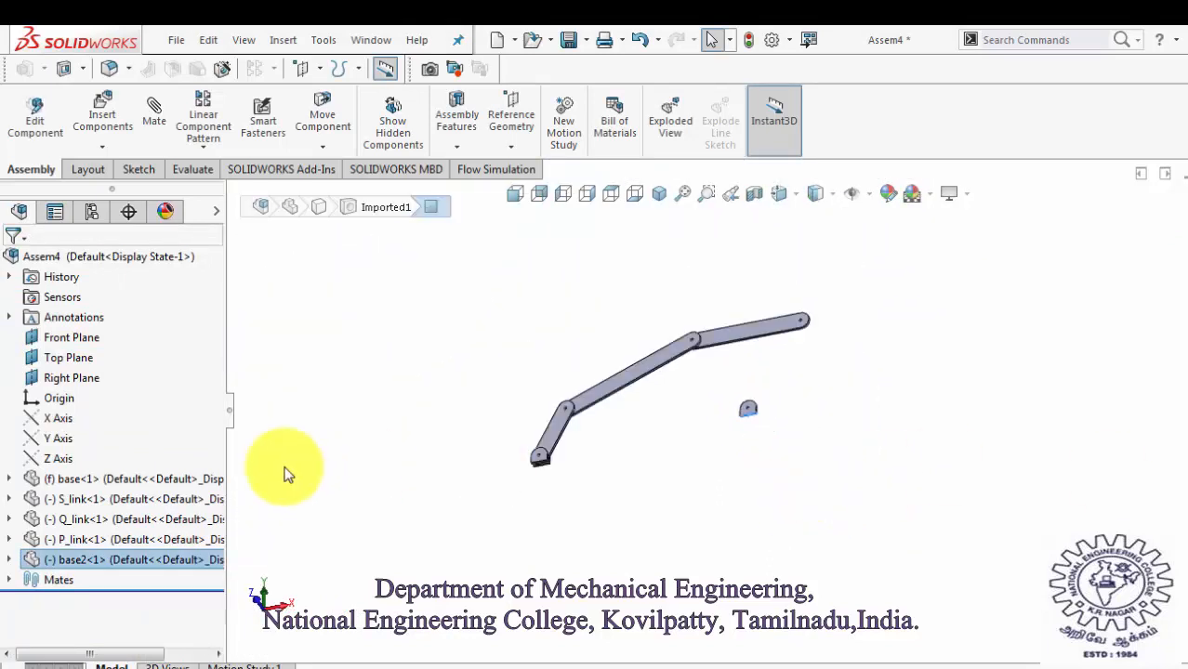
pyautogui.scroll(-2, 428, 470)
pyautogui.scroll(-8, 657, 438)
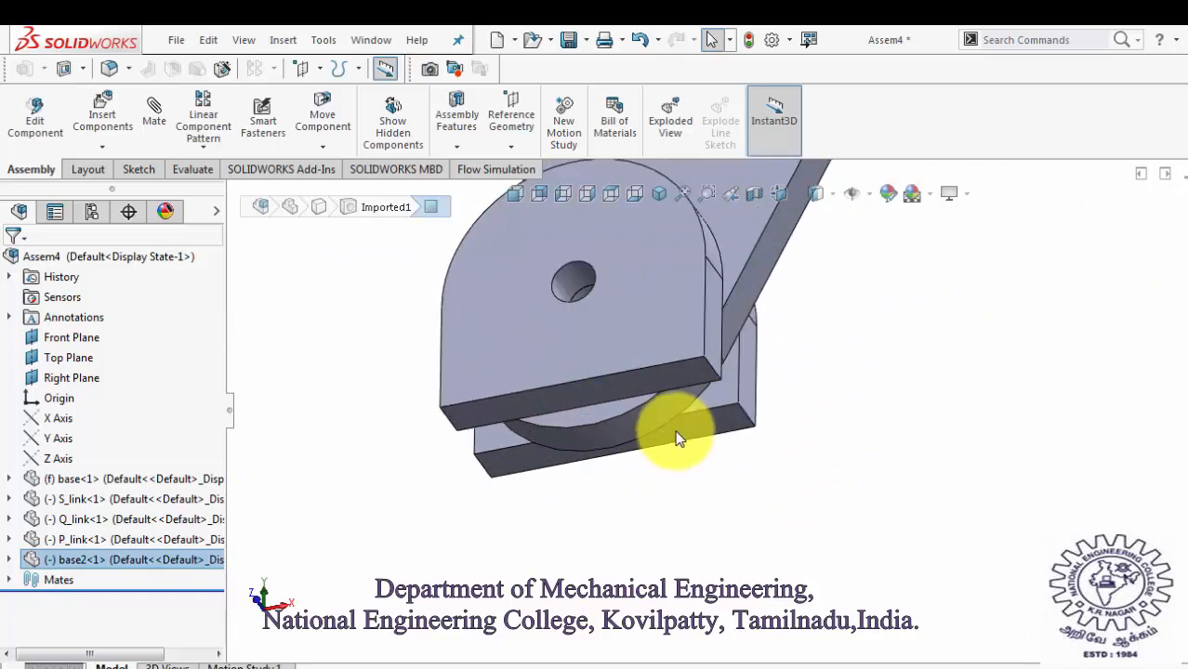
pyautogui.keyDown('ctrl'); pyautogui.click(690, 458); pyautogui.keyUp('ctrl')
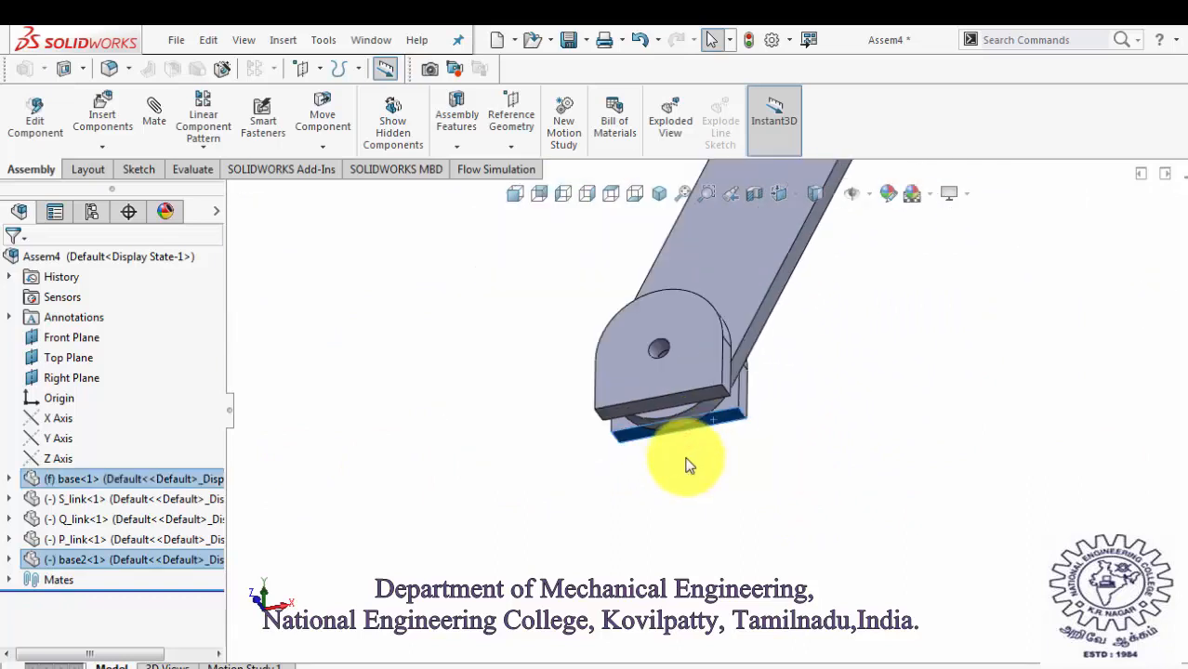
pyautogui.scroll(10, 688, 451)
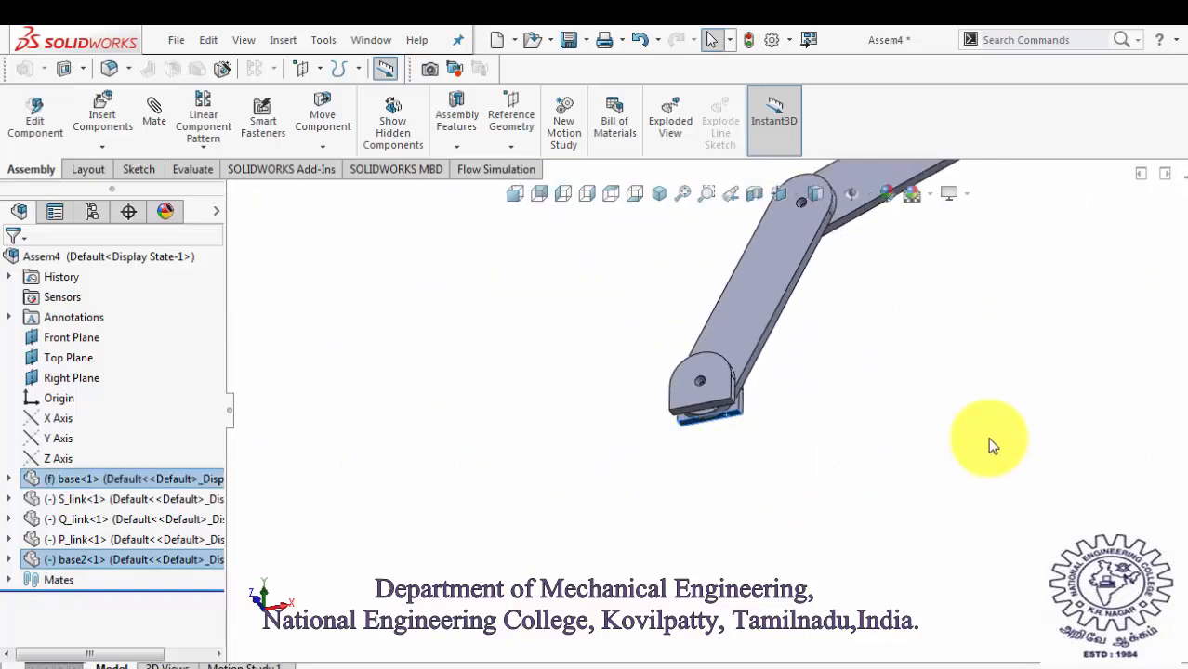
pyautogui.click(149, 131)
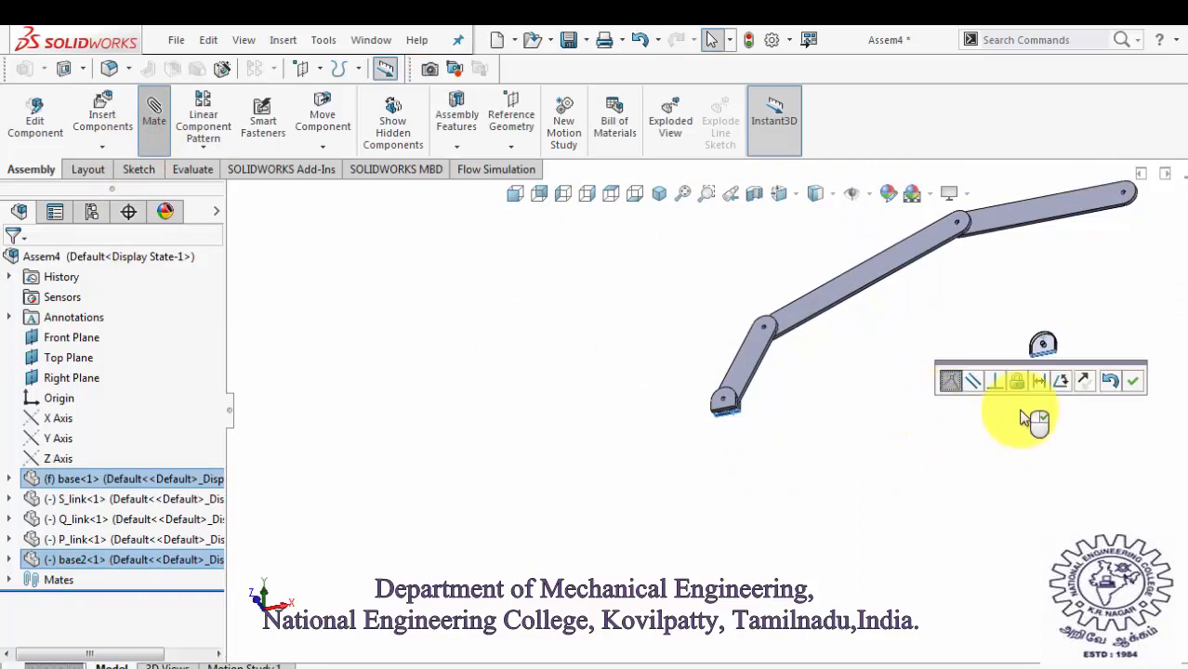
pyautogui.click(1129, 381)
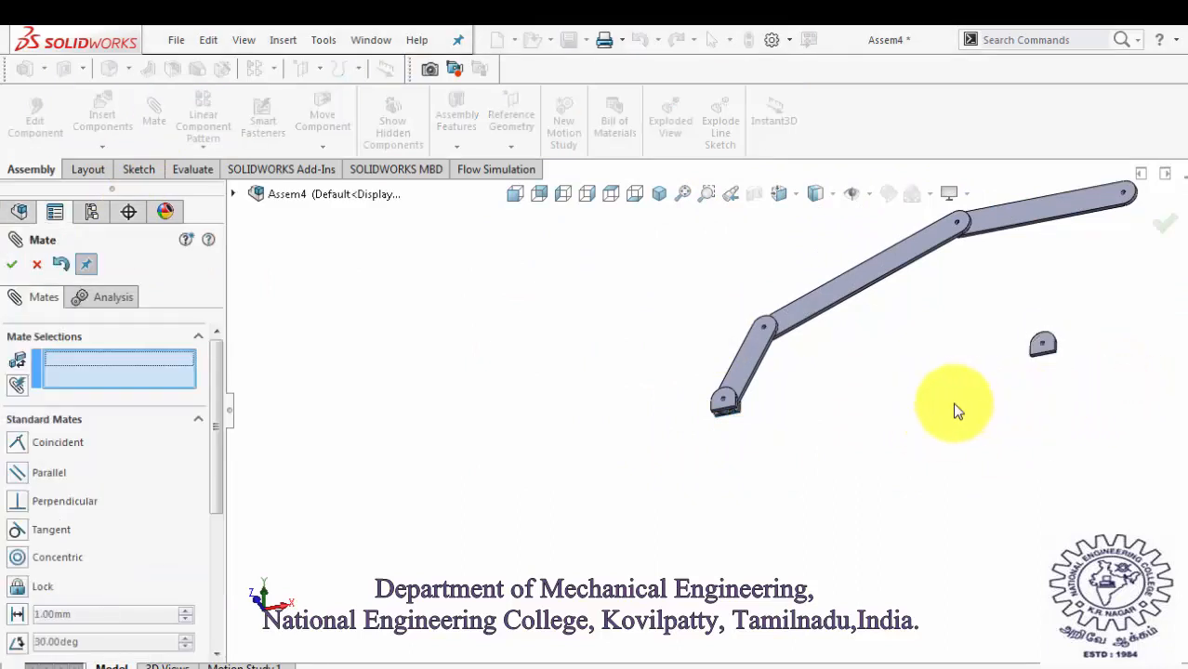
pyautogui.moveTo(943, 473); pyautogui.dragTo(1005, 570, button='middle')
pyautogui.scroll(-4, 899, 357)
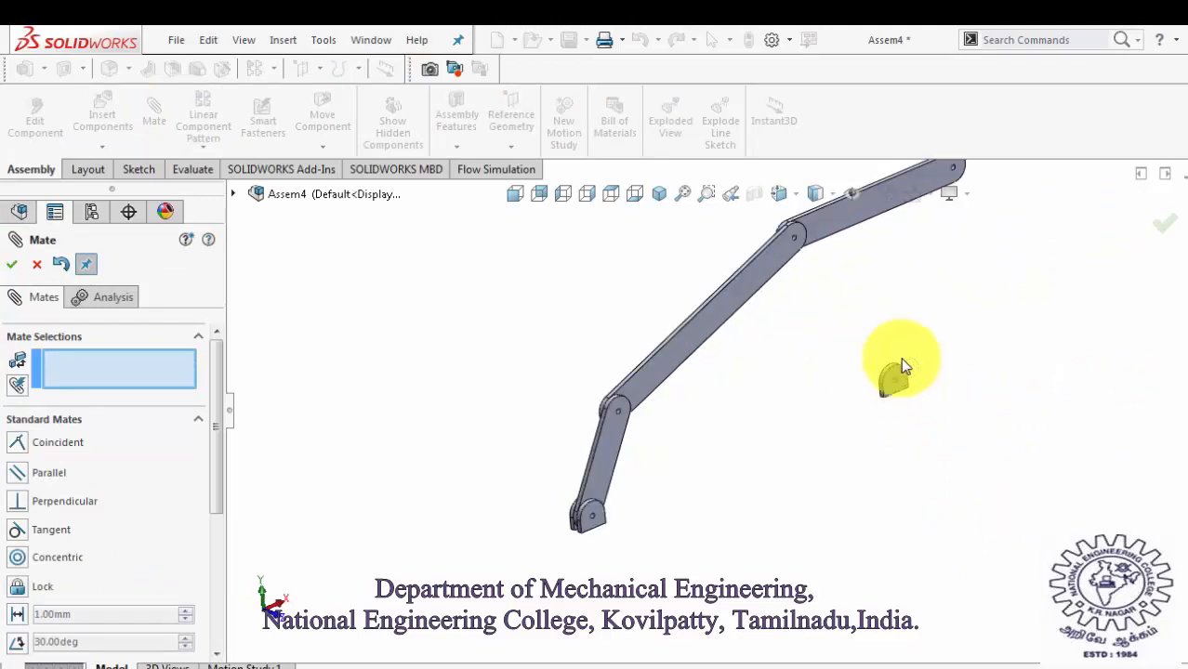
pyautogui.moveTo(1047, 332); pyautogui.dragTo(1126, 303)
pyautogui.click(995, 423)
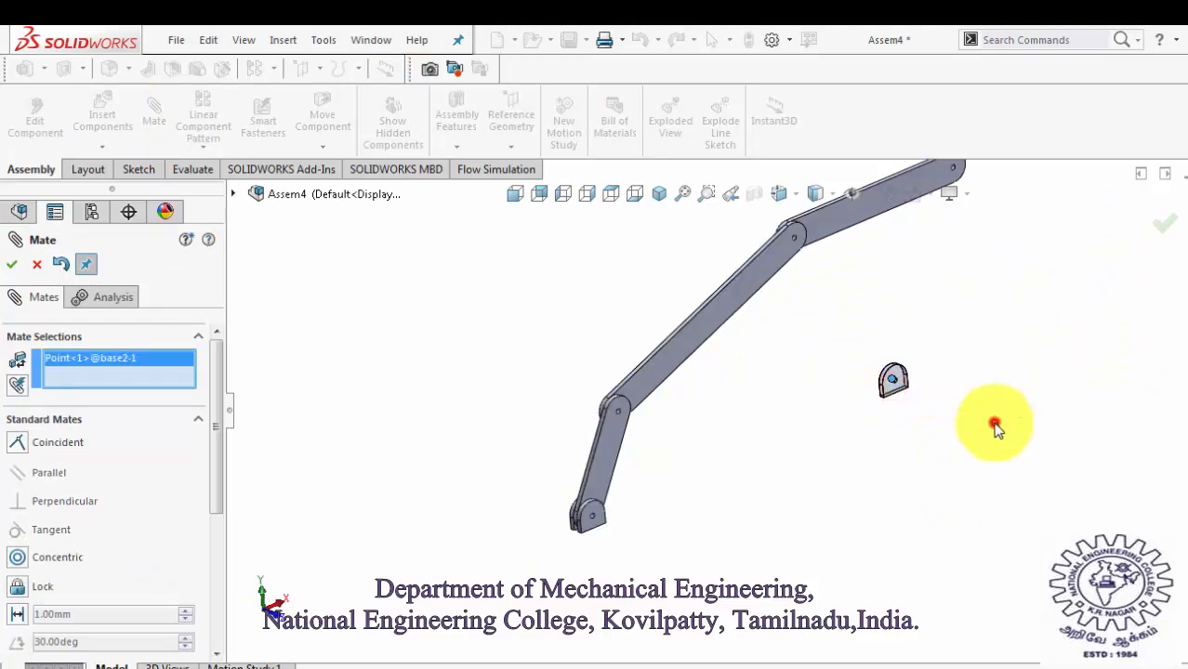
pyautogui.click(37, 269)
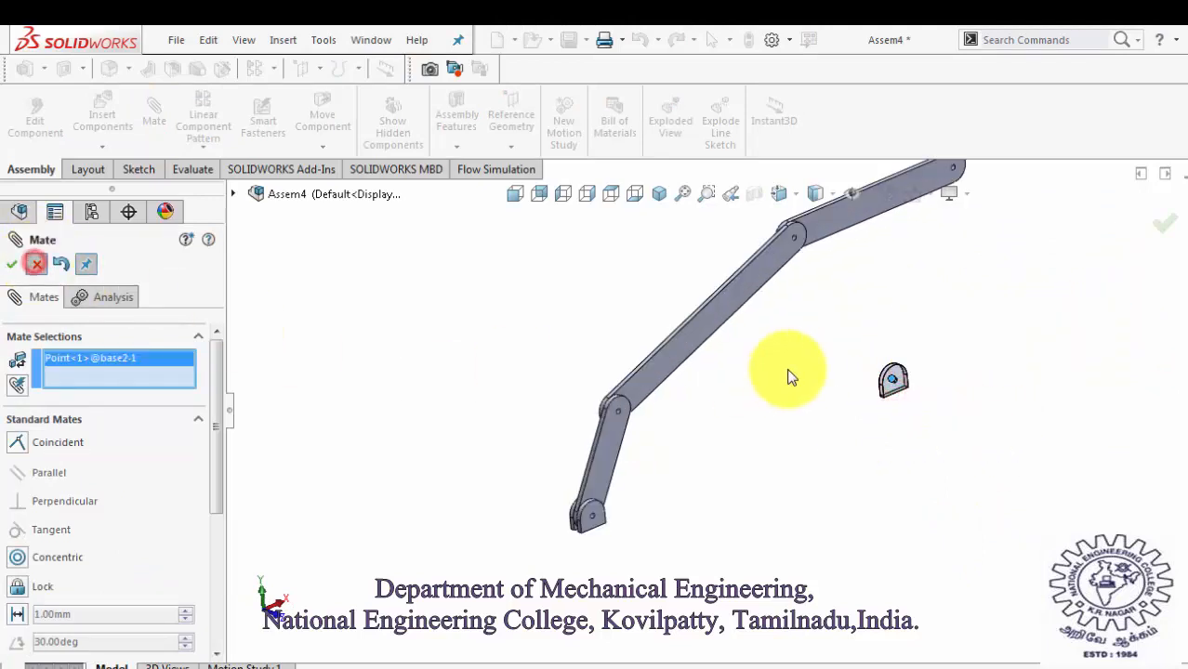
# - Move base2 farther from base, and swing the free end of P_link down close to base2
pyautogui.click(900, 376)
pyautogui.moveTo(1058, 322); pyautogui.dragTo(1187, 278)
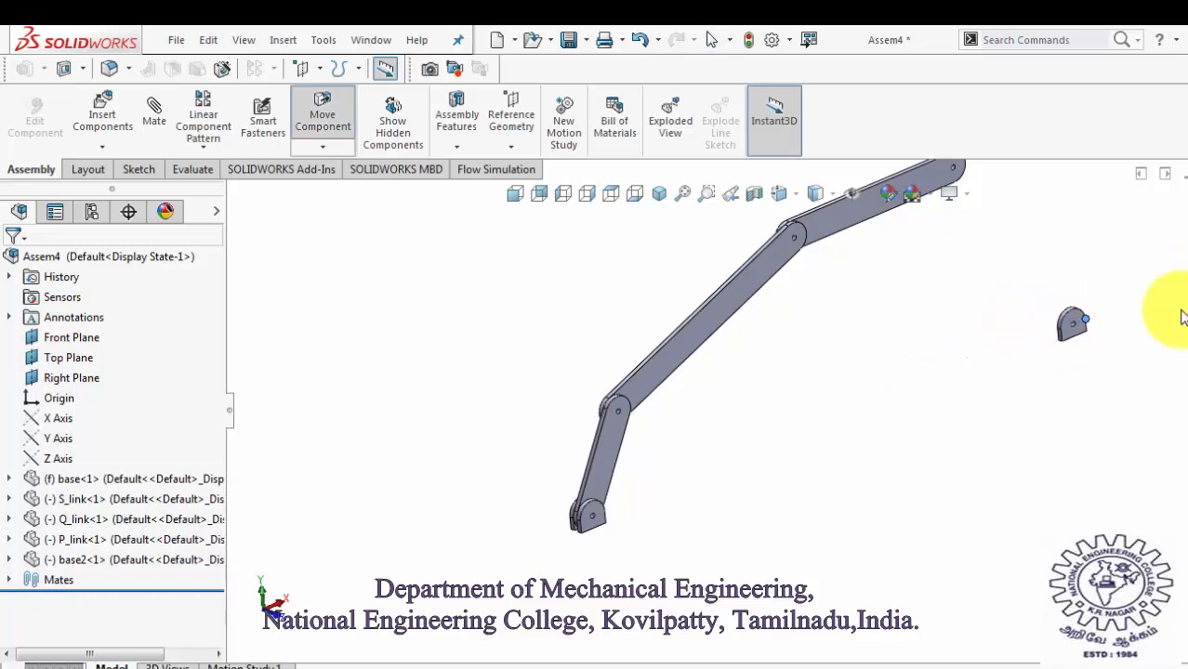
pyautogui.click(1072, 378)
pyautogui.scroll(2, 1044, 403)
pyautogui.moveTo(1068, 332); pyautogui.dragTo(588, 347, button='middle')
pyautogui.moveTo(639, 348); pyautogui.dragTo(957, 452)
pyautogui.scroll(-6, 952, 451)
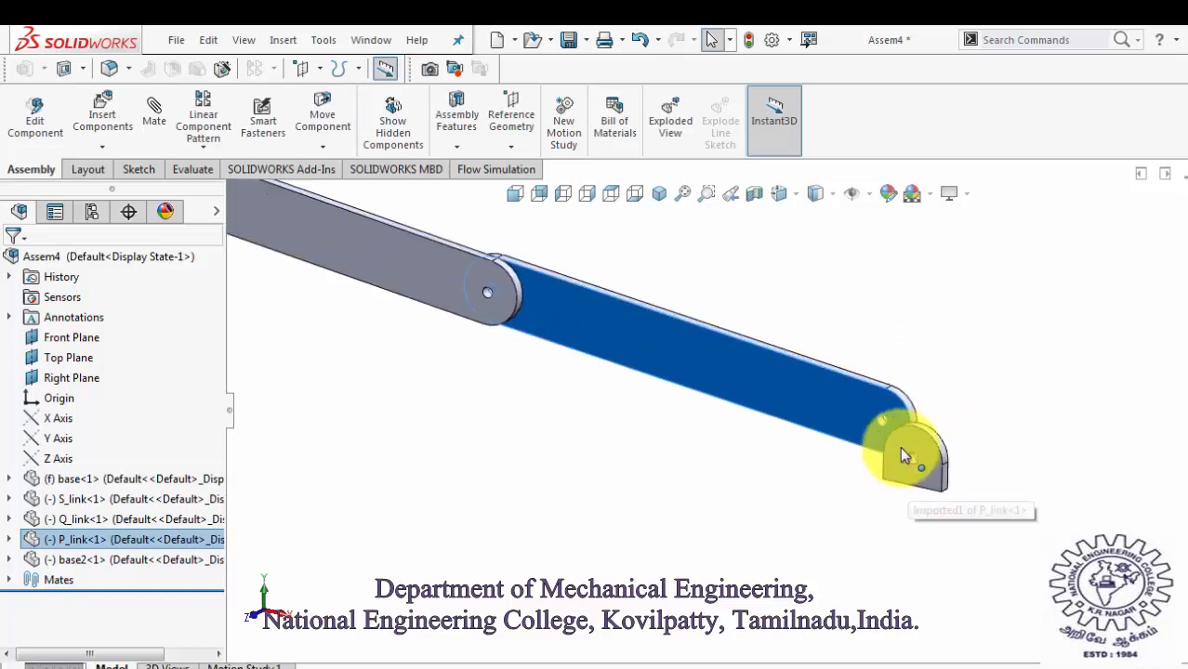
# - Add a concentric mate between the base2 hole and the hole at the free end of P_link
pyautogui.scroll(-5, 904, 456)
pyautogui.click(842, 449)
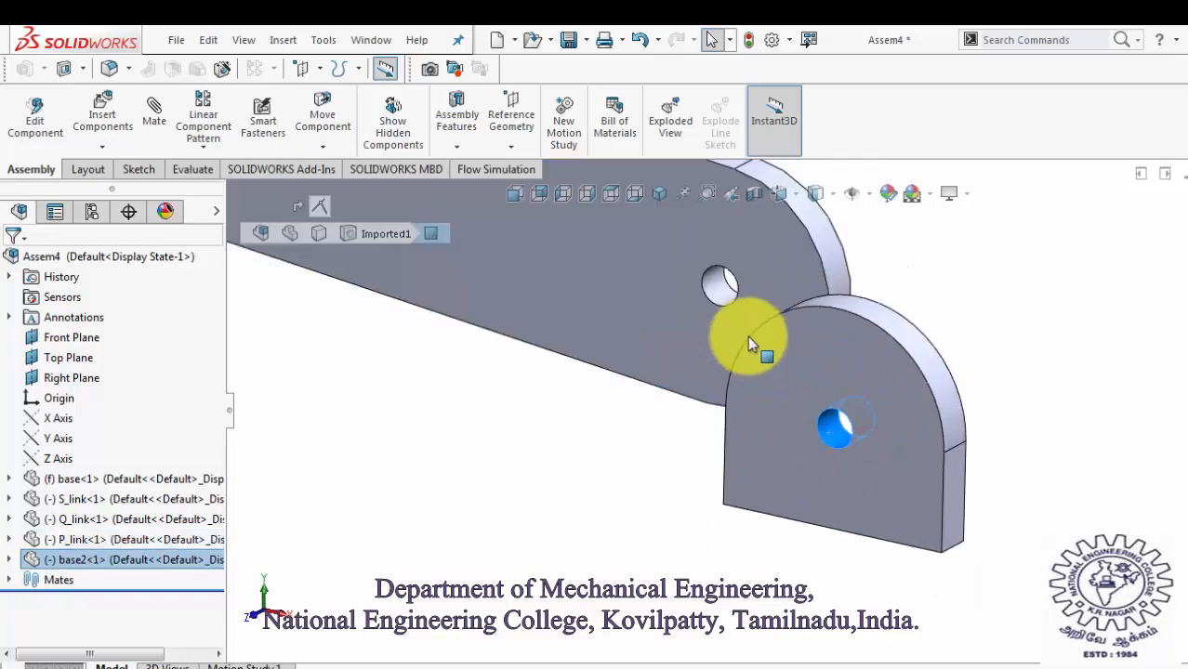
pyautogui.scroll(2, 747, 340)
pyautogui.keyDown('ctrl'); pyautogui.click(723, 323); pyautogui.keyUp('ctrl')
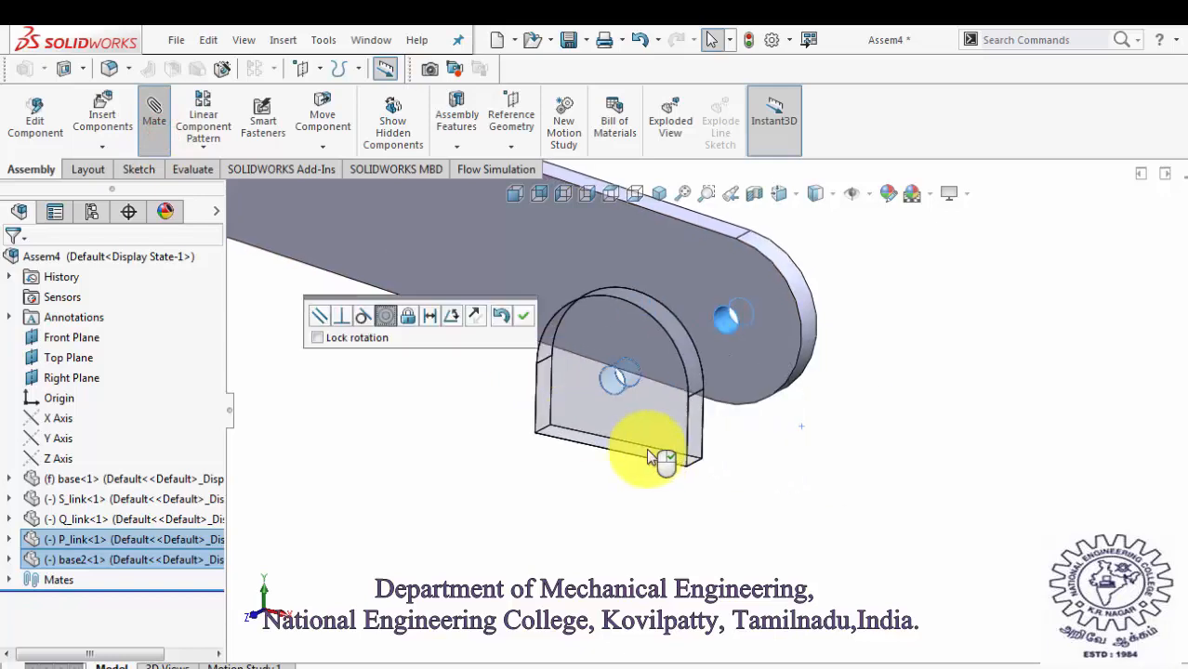
pyautogui.click(524, 319)
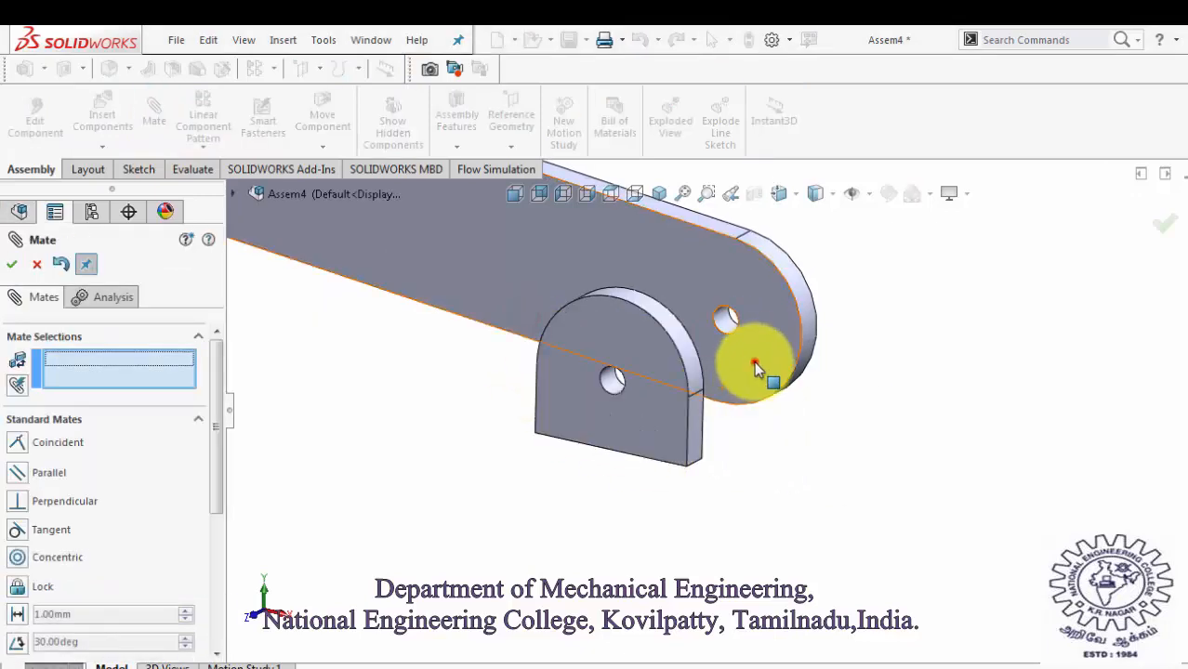
# - Add a coincident mate between the facing flat faces of P_link and base2
pyautogui.click(752, 366)
pyautogui.moveTo(752, 377); pyautogui.dragTo(597, 436, button='middle')
pyautogui.click(598, 435)
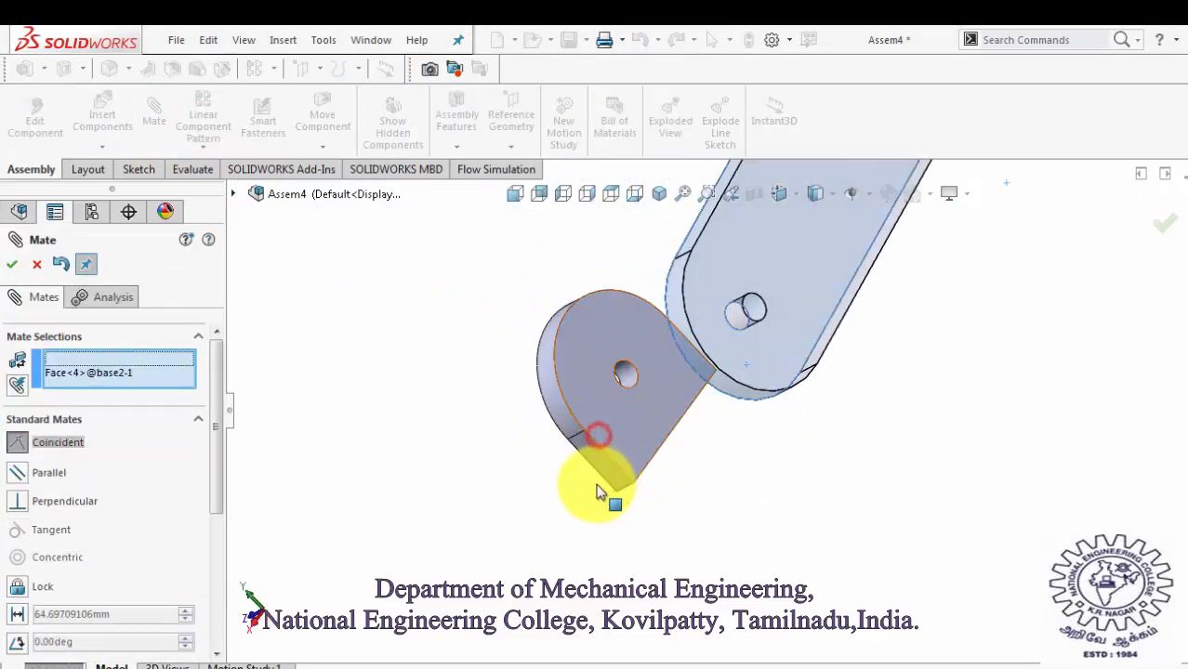
pyautogui.click(576, 514)
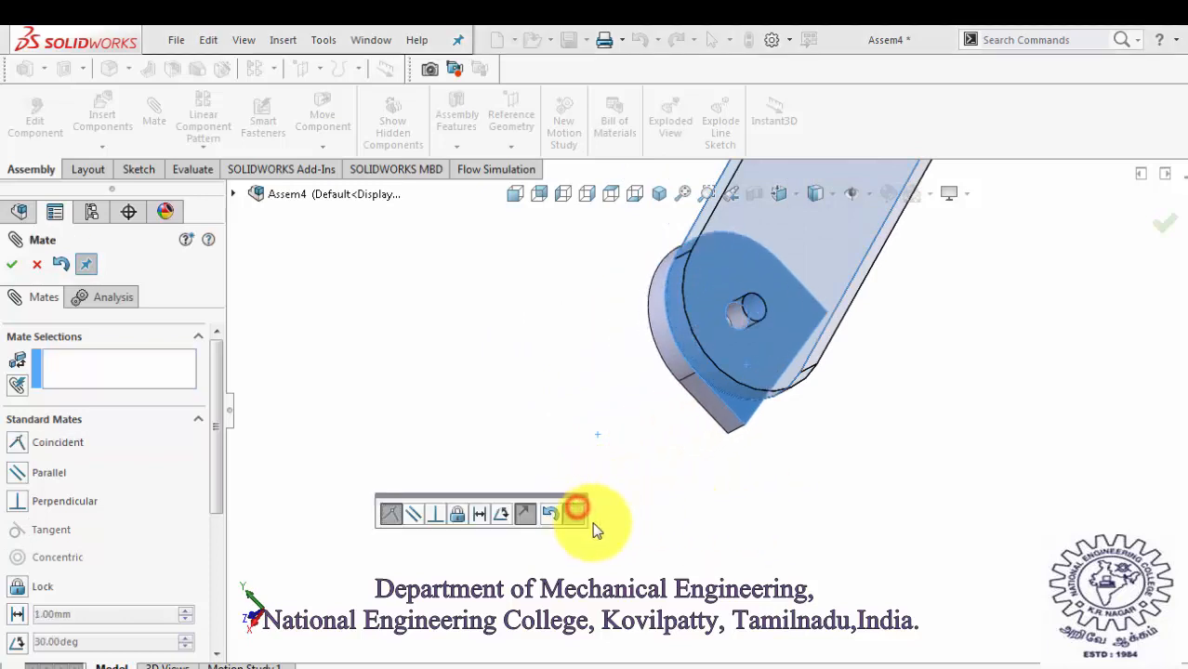
# - Add a 500 mm distance mate between the hole of base and the hole of base2
pyautogui.moveTo(594, 518); pyautogui.dragTo(709, 296, button='middle')
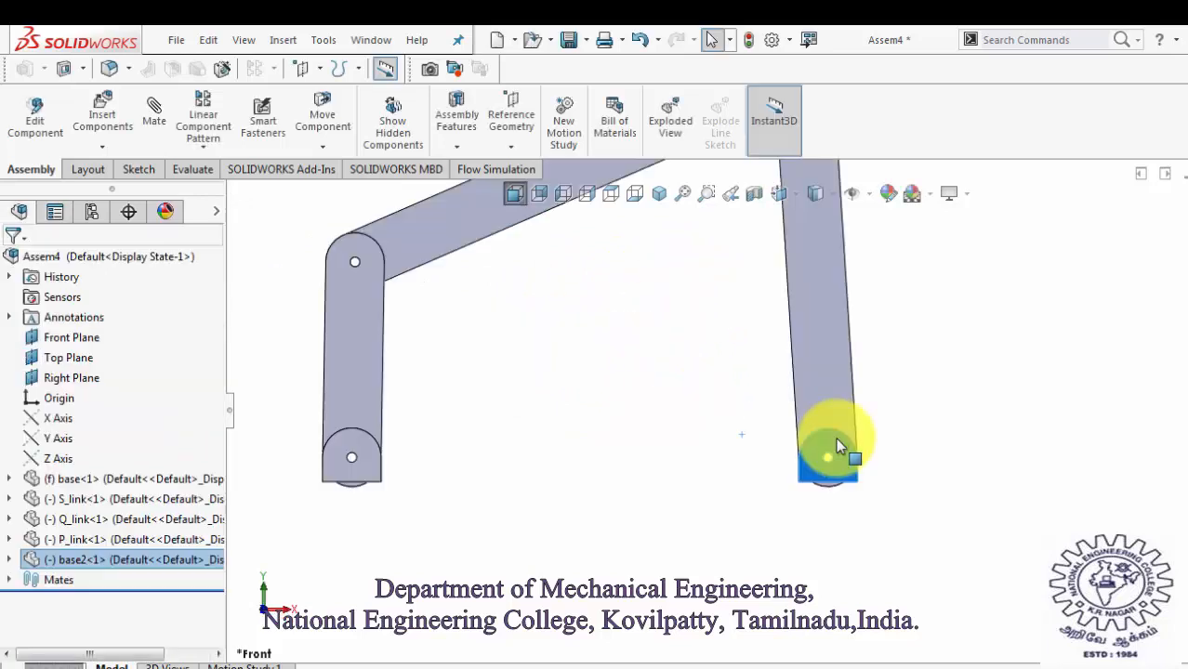
pyautogui.scroll(2, 868, 436)
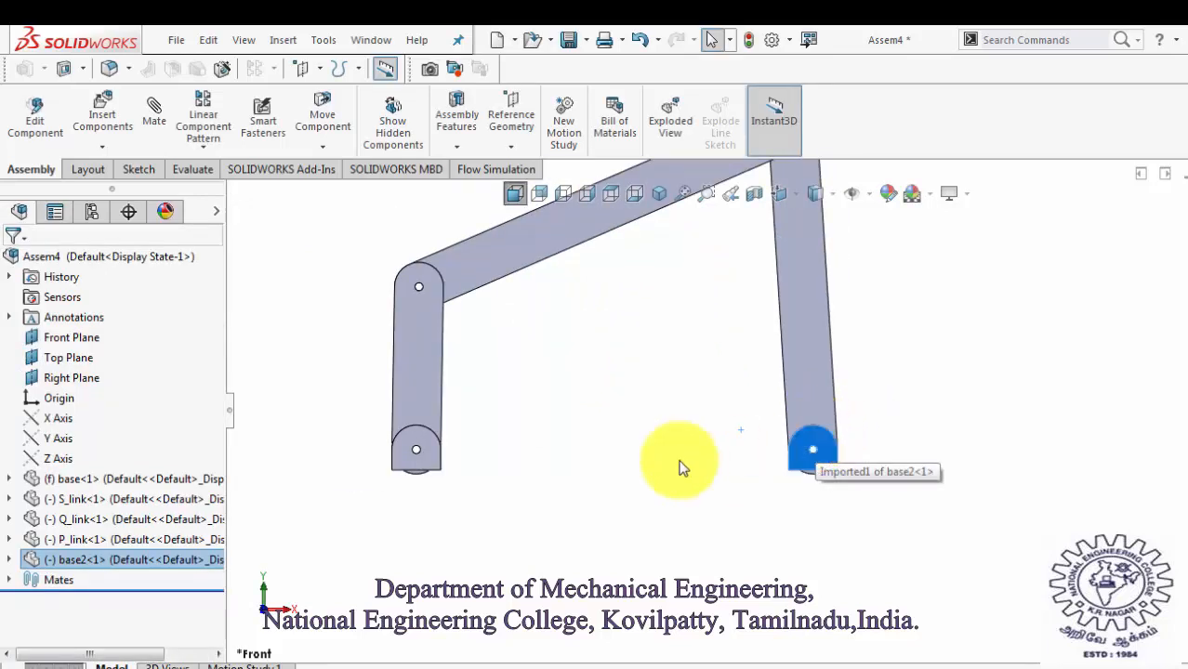
pyautogui.moveTo(678, 467); pyautogui.dragTo(711, 451, button='middle')
pyautogui.scroll(-6, 566, 443)
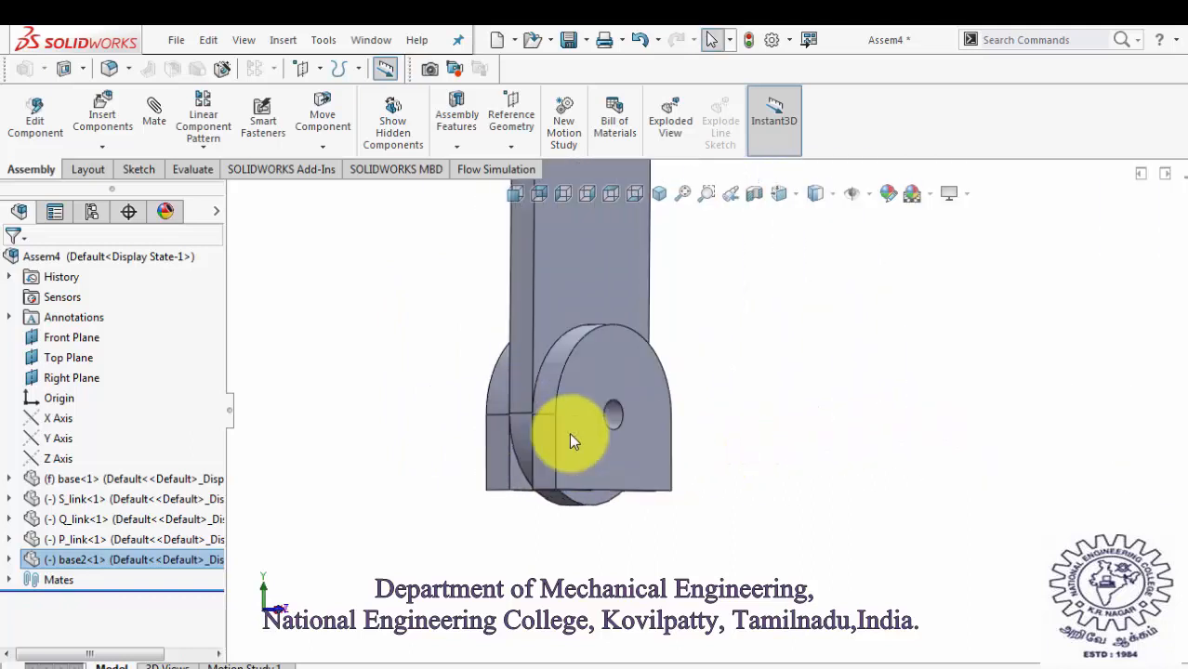
pyautogui.click(682, 411)
pyautogui.scroll(4, 944, 417)
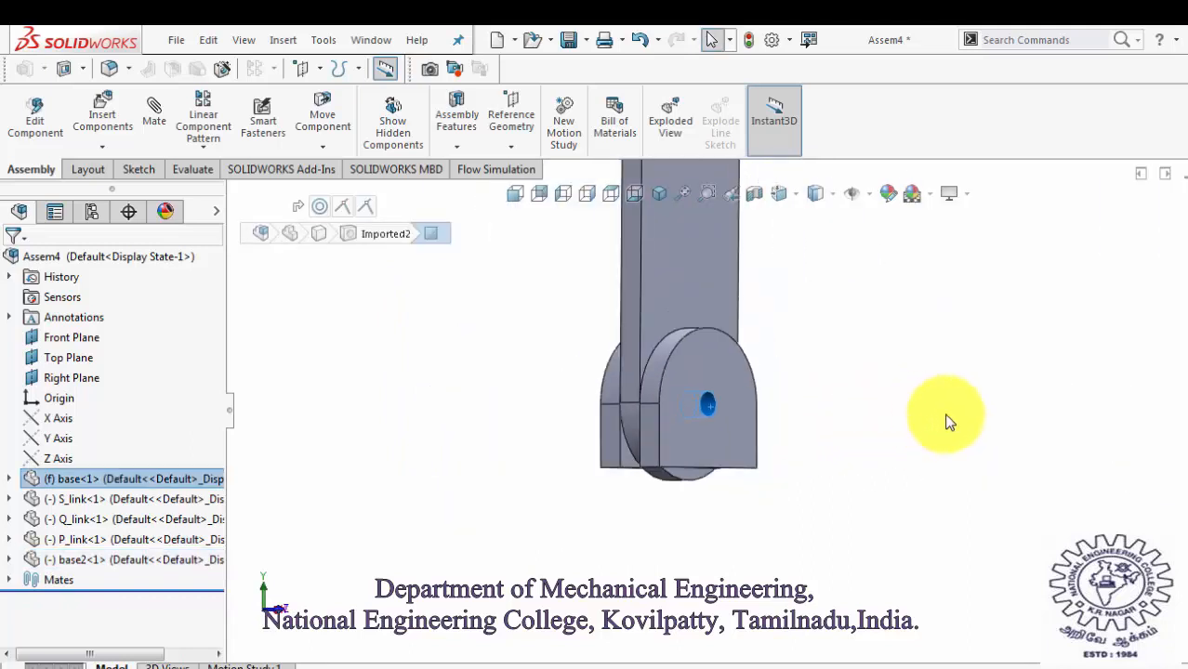
pyautogui.scroll(-2, 1120, 424)
pyautogui.scroll(-3, 1120, 424)
pyautogui.scroll(2, 921, 414)
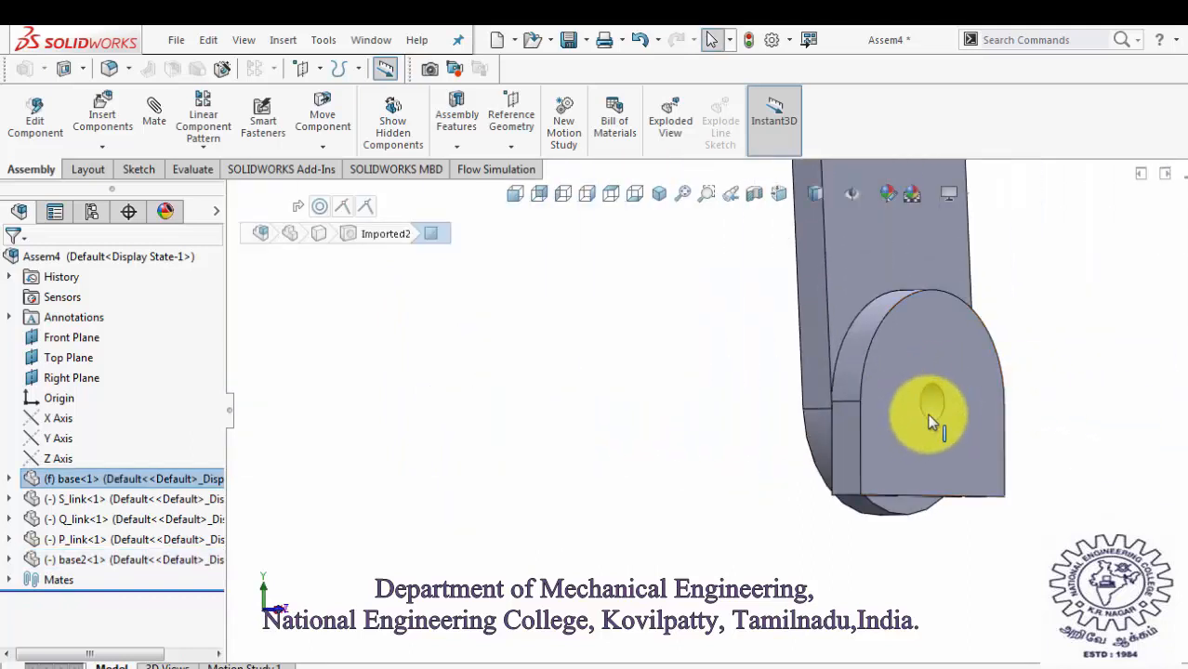
pyautogui.keyDown('ctrl'); pyautogui.click(933, 412); pyautogui.keyUp('ctrl')
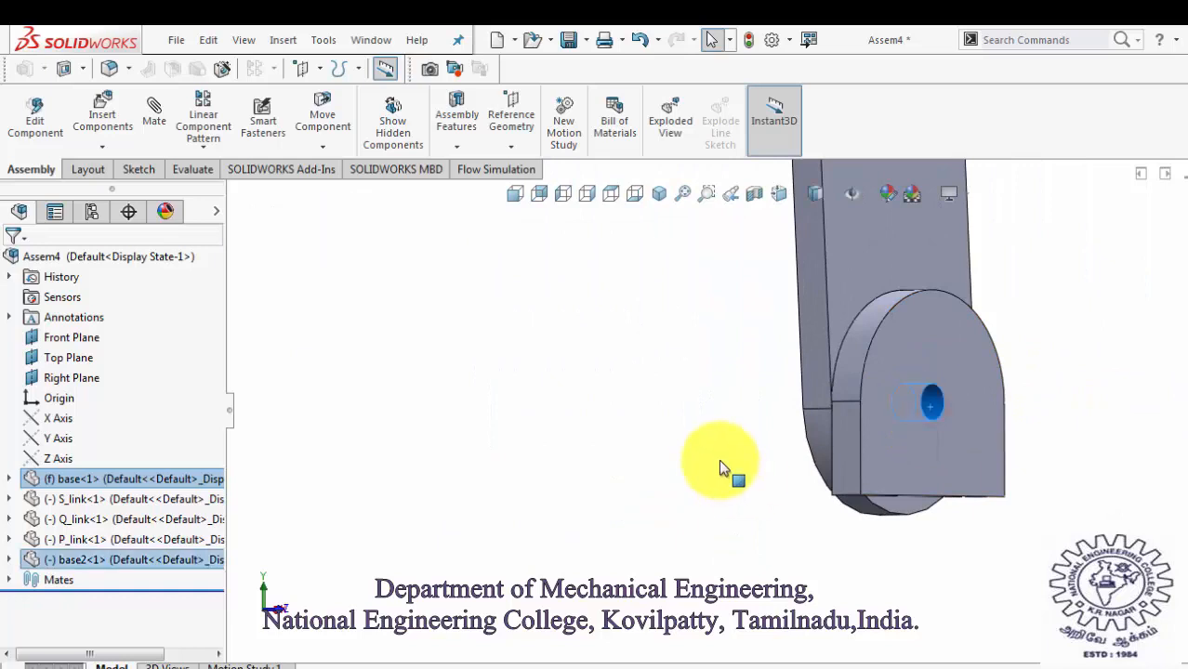
pyautogui.scroll(1, 719, 459)
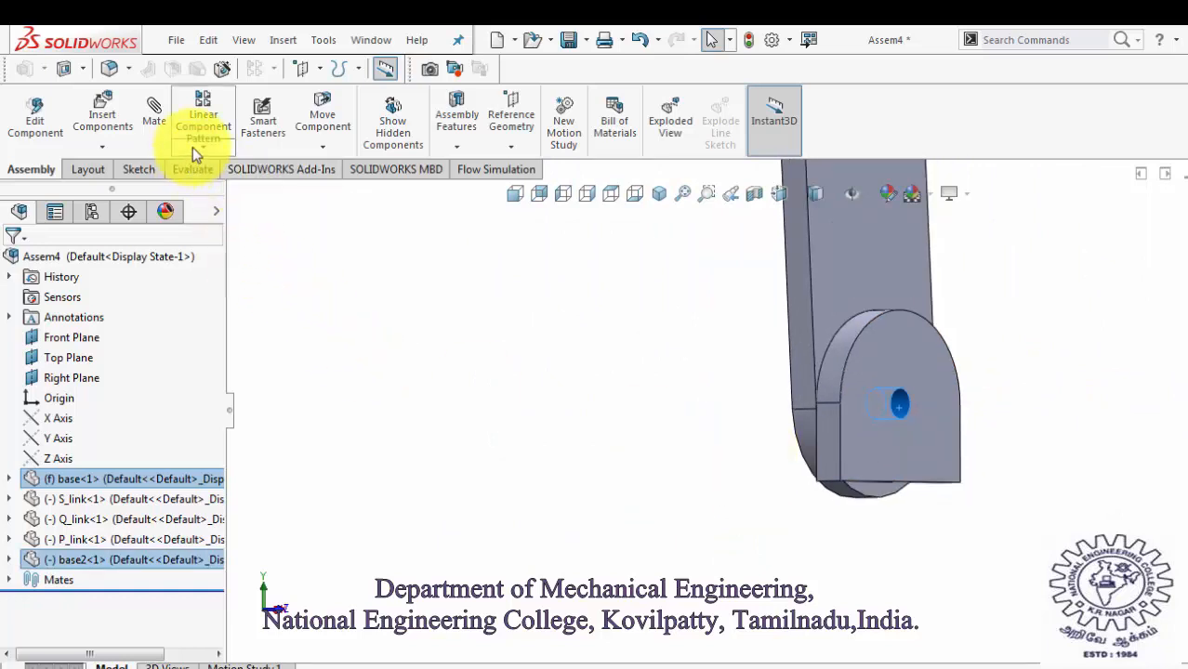
pyautogui.click(166, 138)
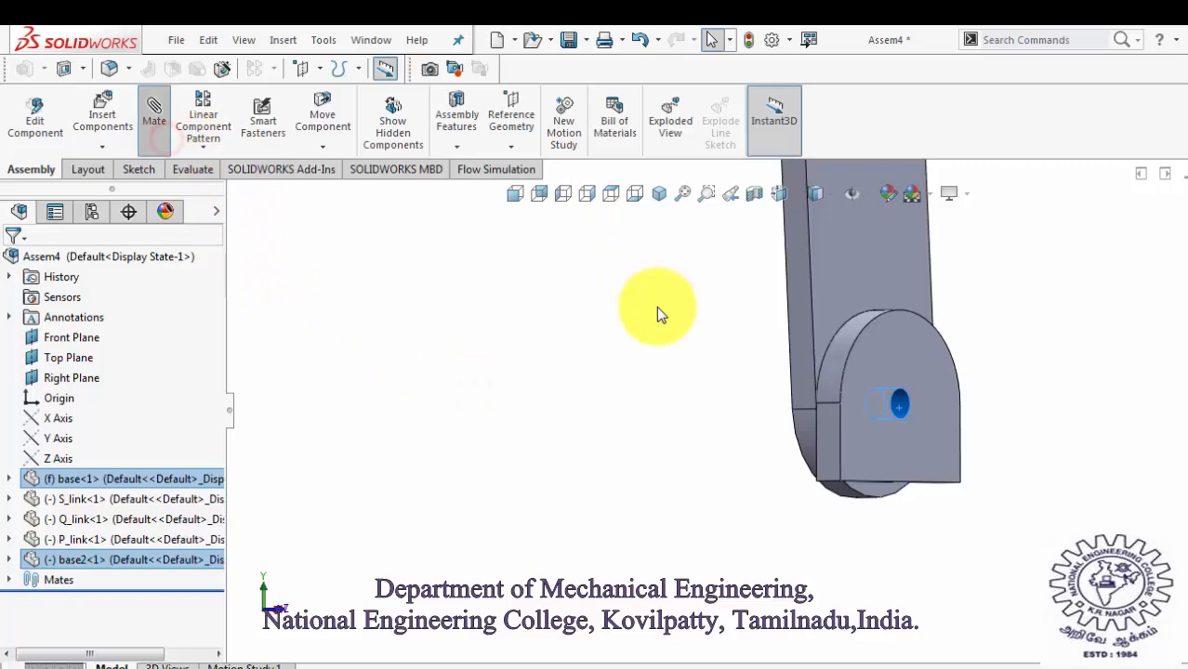
pyautogui.scroll(5, 656, 306)
pyautogui.scroll(-5, 483, 412)
pyautogui.click(482, 412)
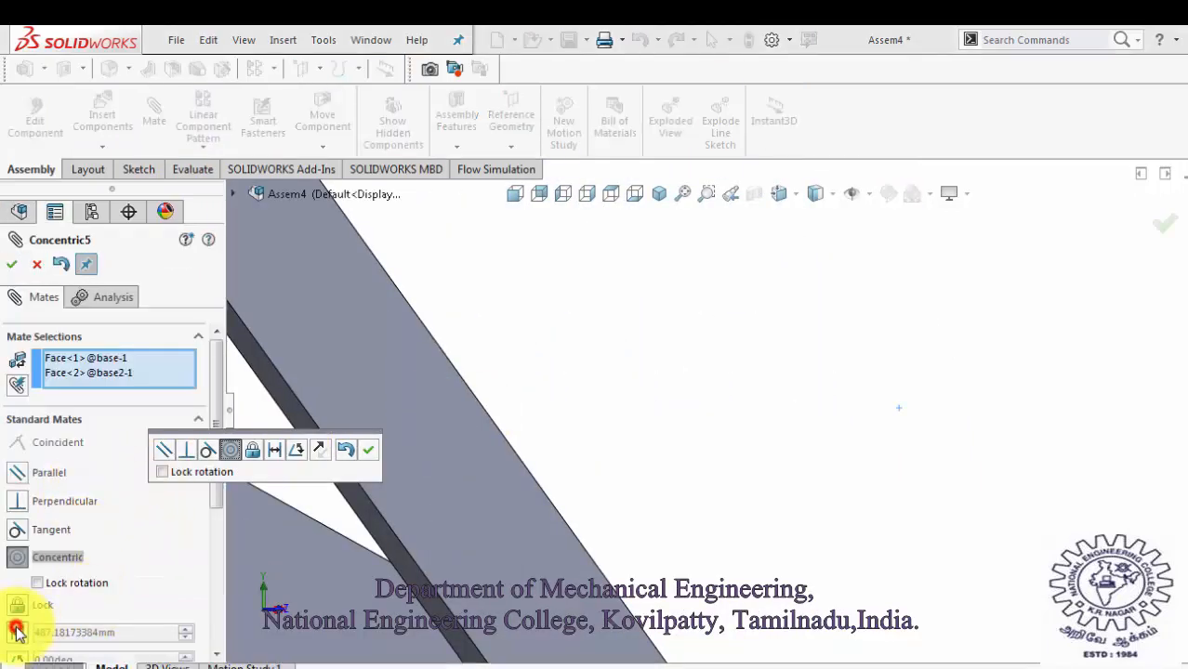
pyautogui.click(17, 632)
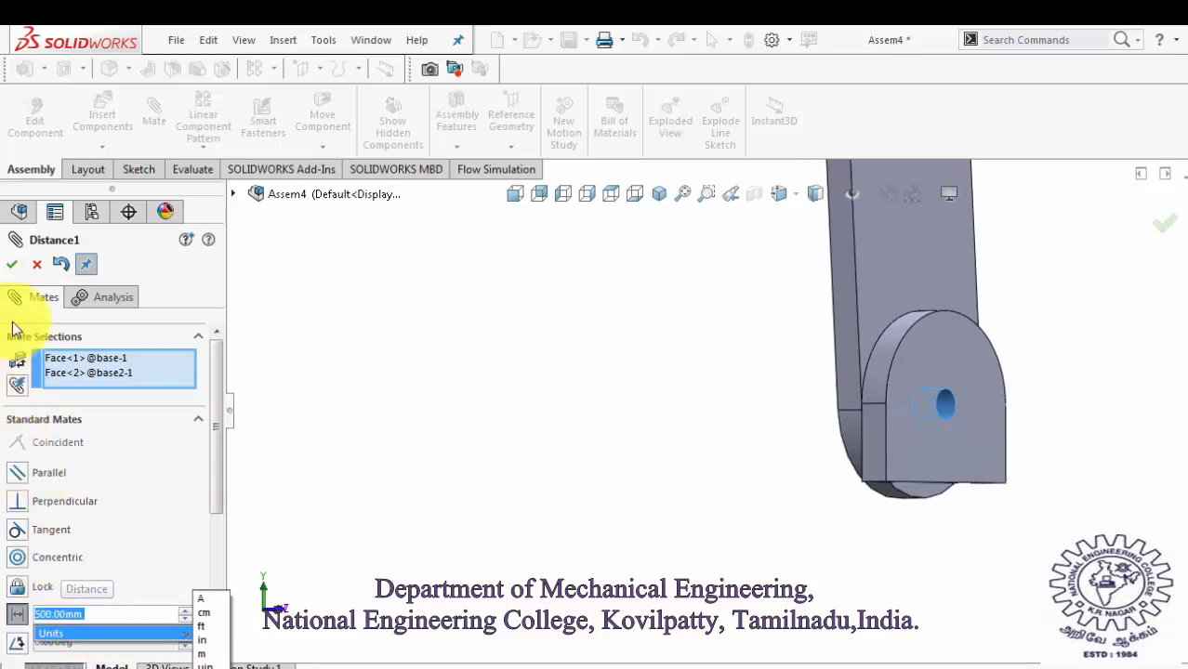
pyautogui.click(11, 265)
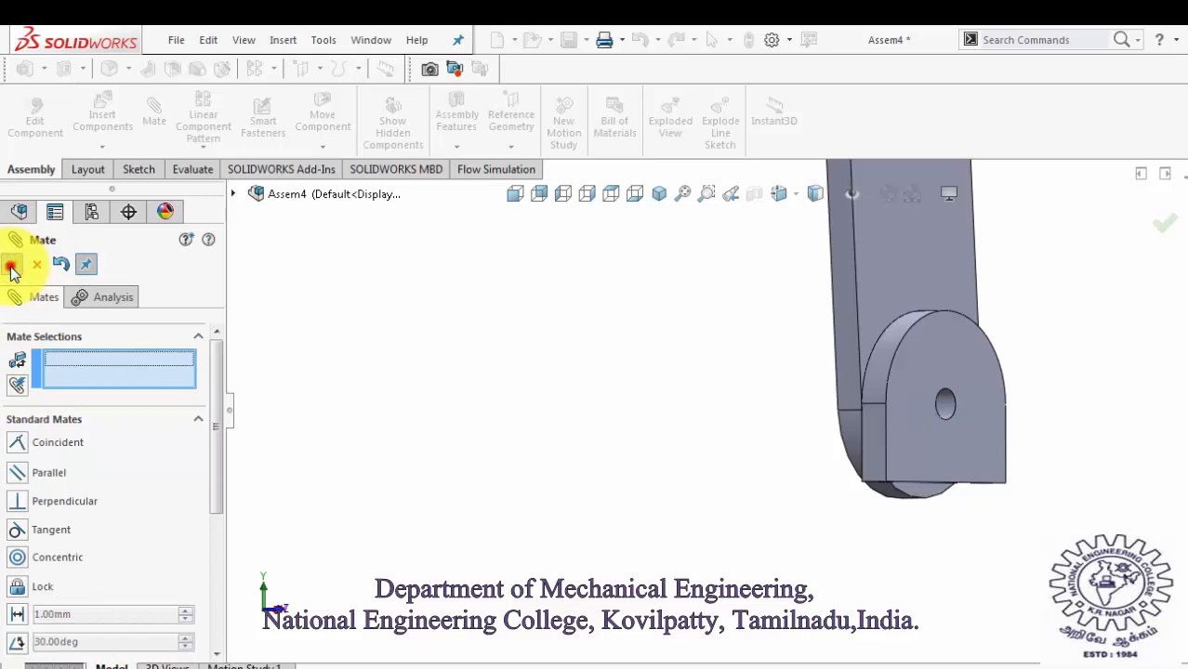
pyautogui.click(12, 267)
# - Swing S_link about base to test the linkage motion, leaving it pointing upward in an isometric view
pyautogui.scroll(5, 530, 439)
pyautogui.moveTo(575, 438); pyautogui.dragTo(618, 409, button='middle')
pyautogui.moveTo(462, 335); pyautogui.dragTo(457, 398)
pyautogui.click(873, 438)
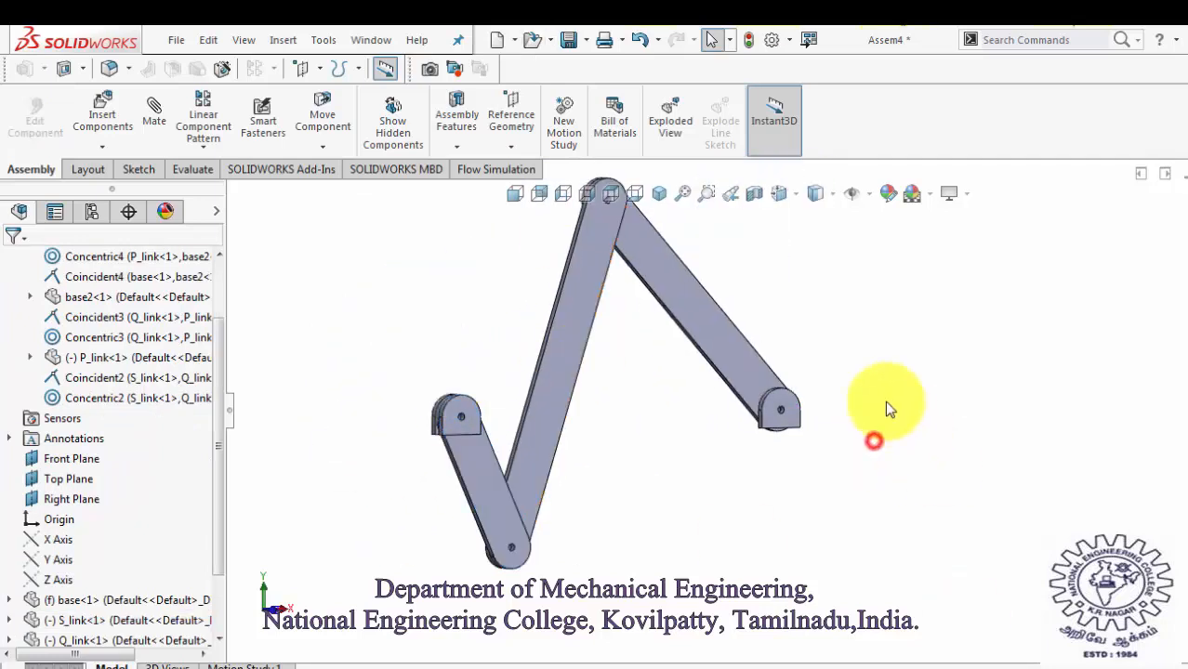
pyautogui.scroll(3, 822, 372)
pyautogui.hotkey('ctrl', '7')
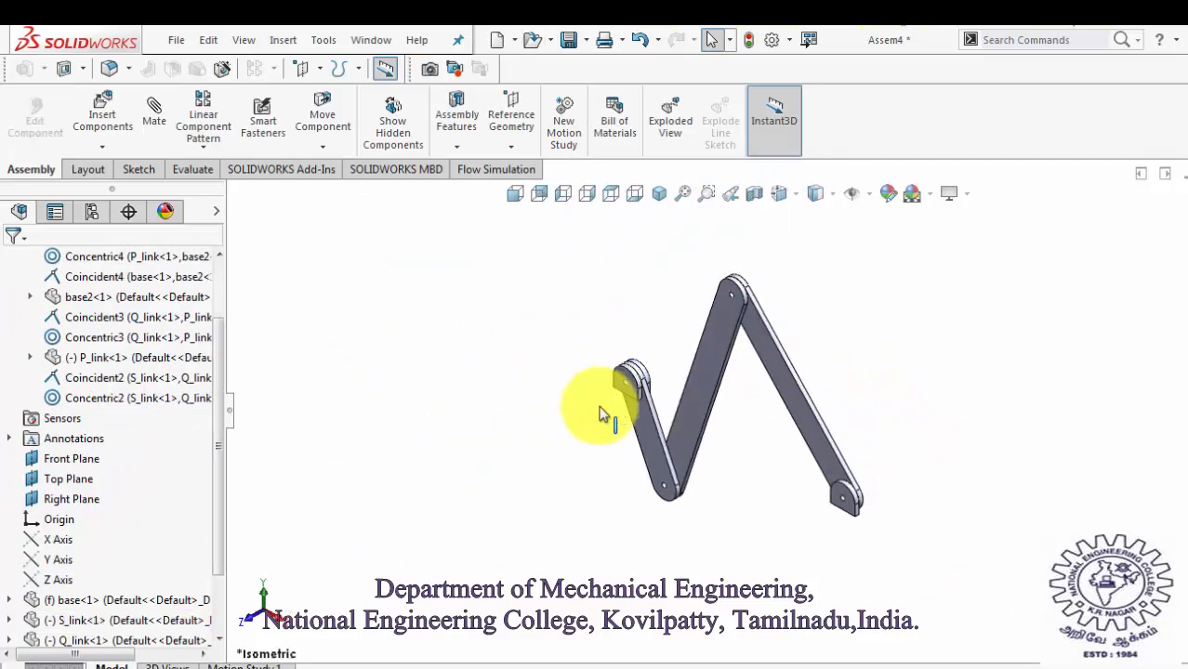
pyautogui.moveTo(654, 453); pyautogui.dragTo(642, 295)
pyautogui.click(693, 491)
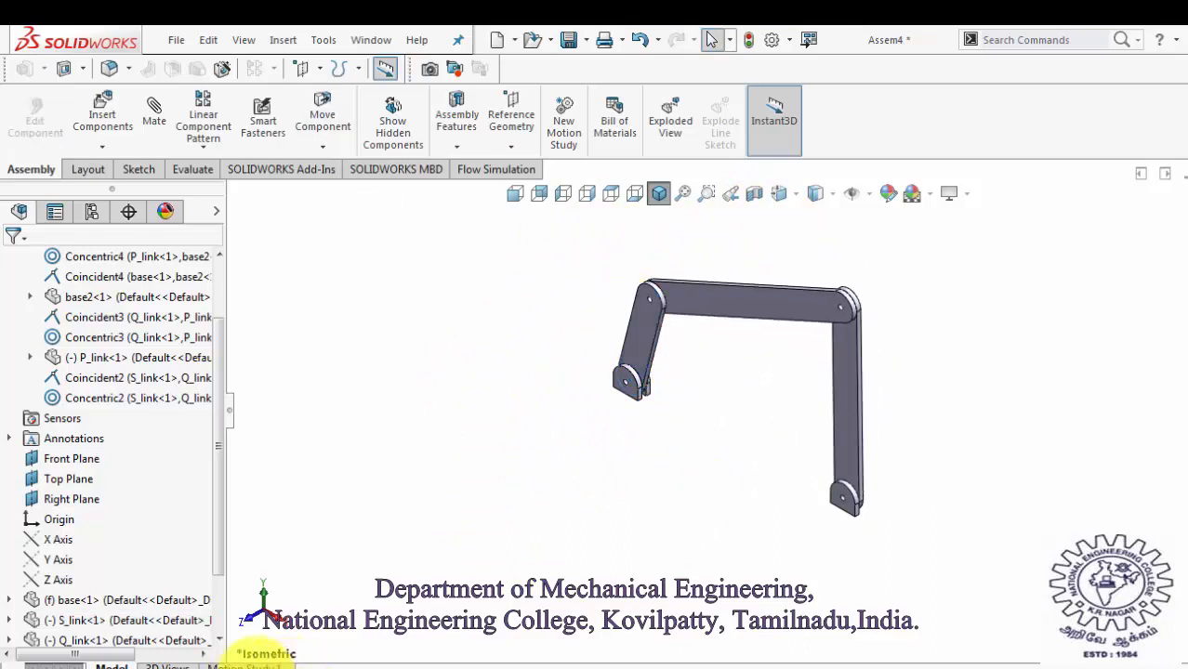
# - Open Motion Study 1 and add a rotary motor to S_link with the default motion settings
pyautogui.click(243, 666)
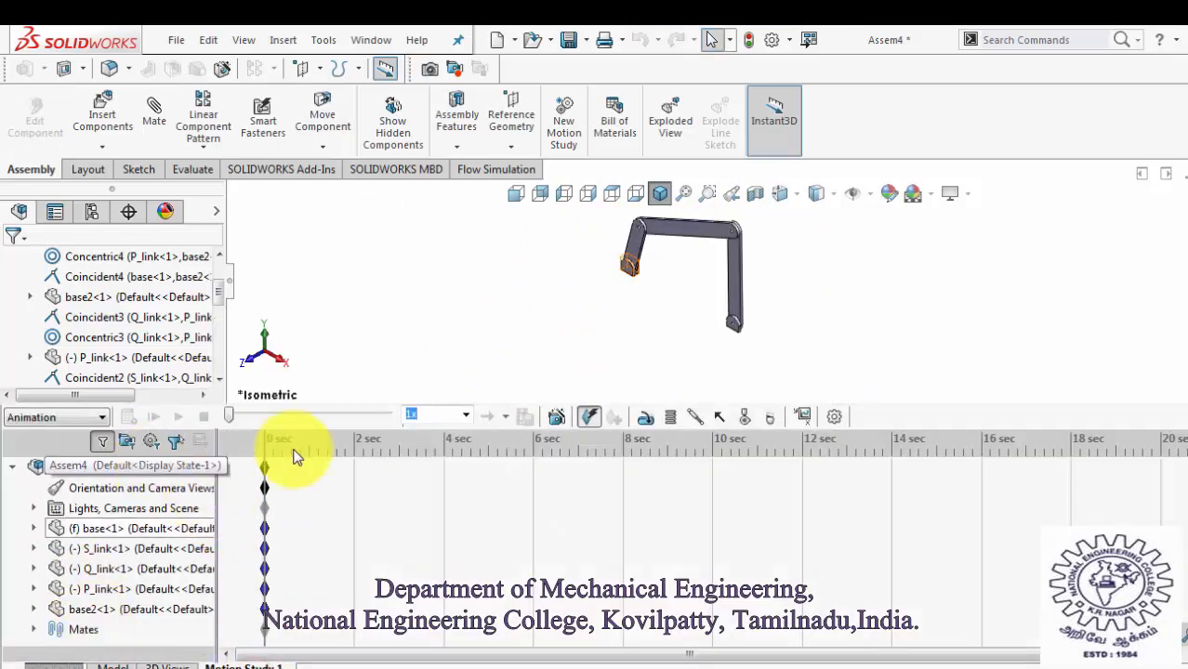
pyautogui.click(644, 419)
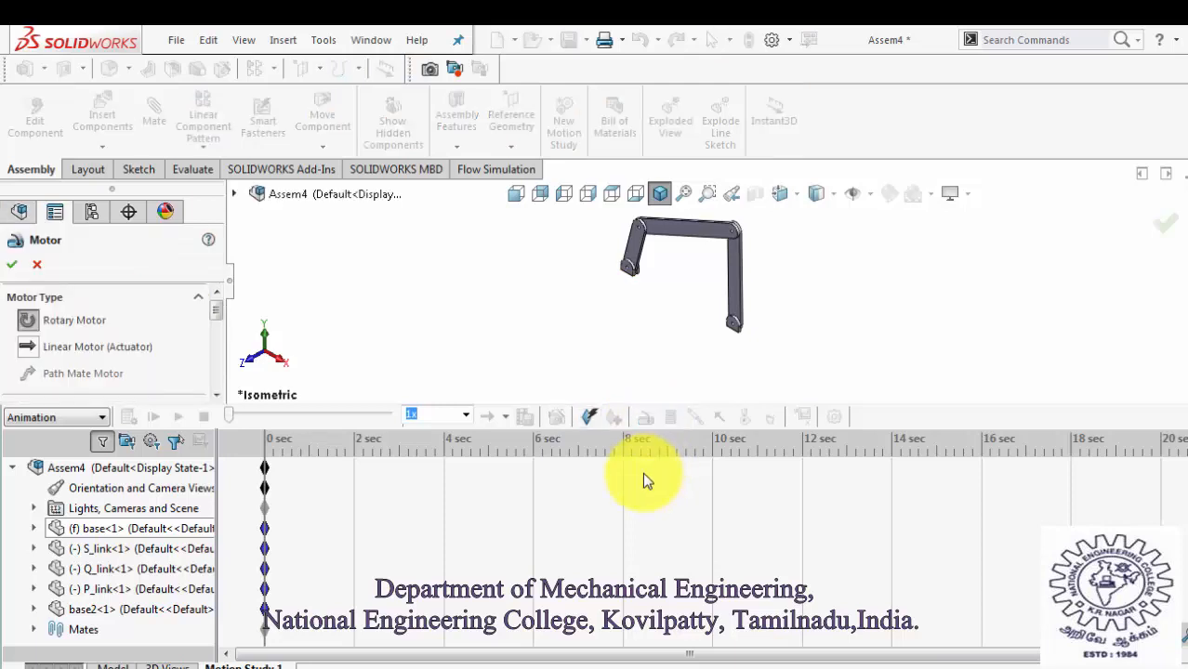
pyautogui.click(637, 250)
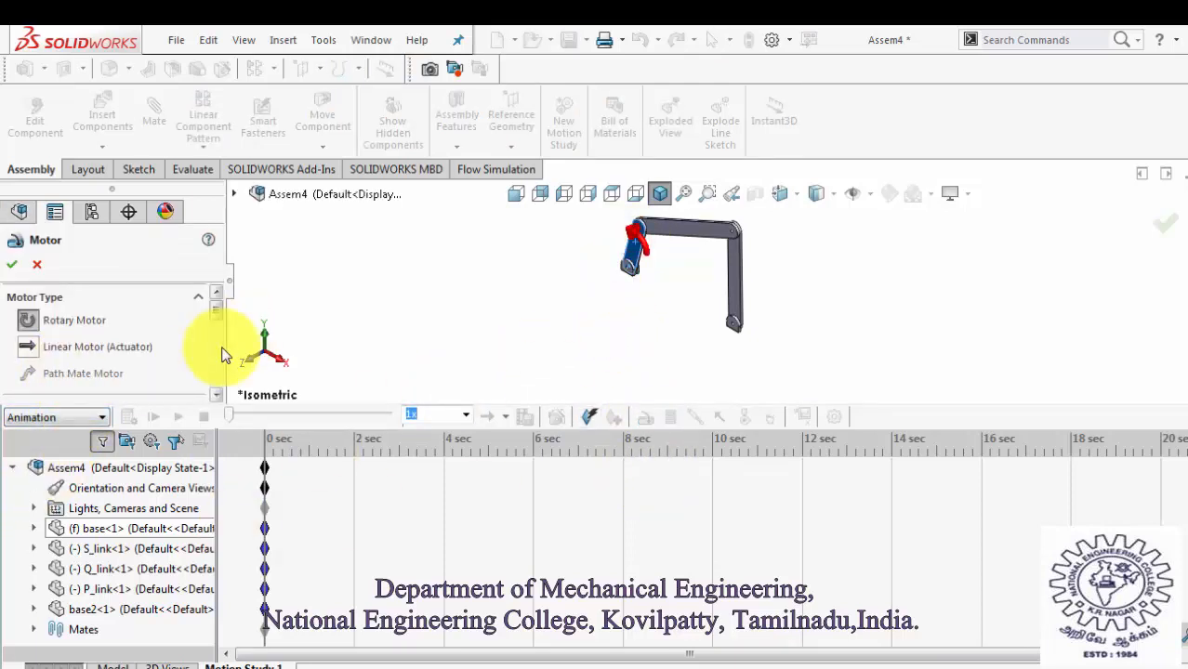
pyautogui.scroll(-3, 111, 358)
pyautogui.click(8, 266)
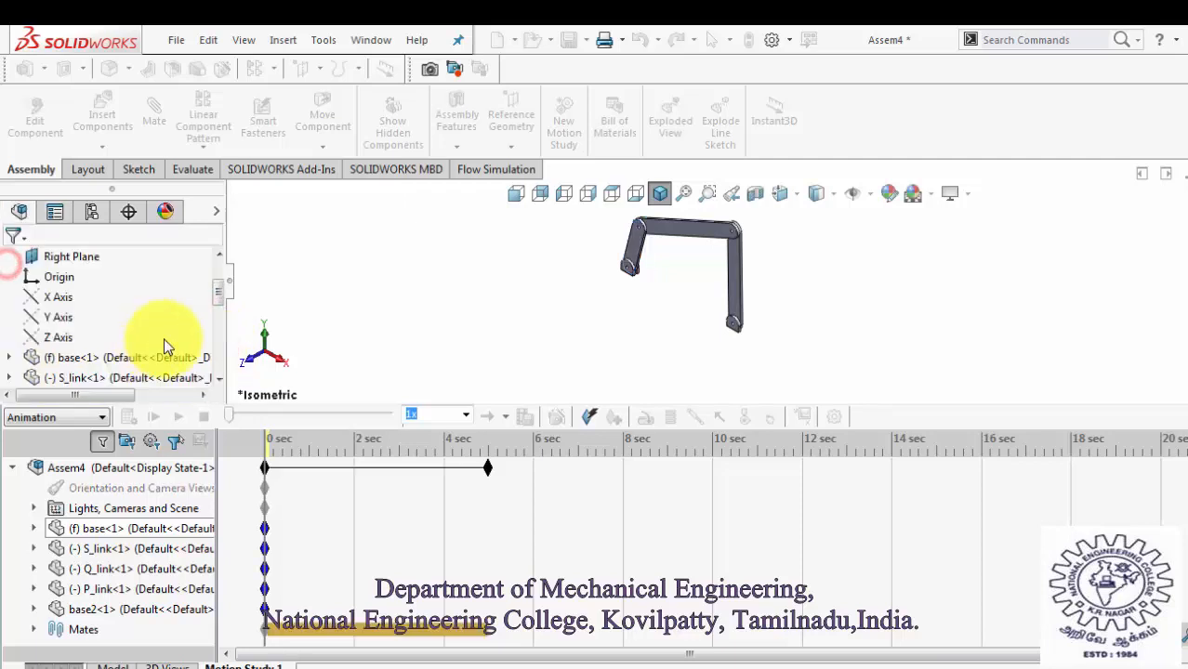
# - Extend the motion study's duration to 10 seconds and calculate the motion
pyautogui.moveTo(486, 467); pyautogui.dragTo(712, 467)
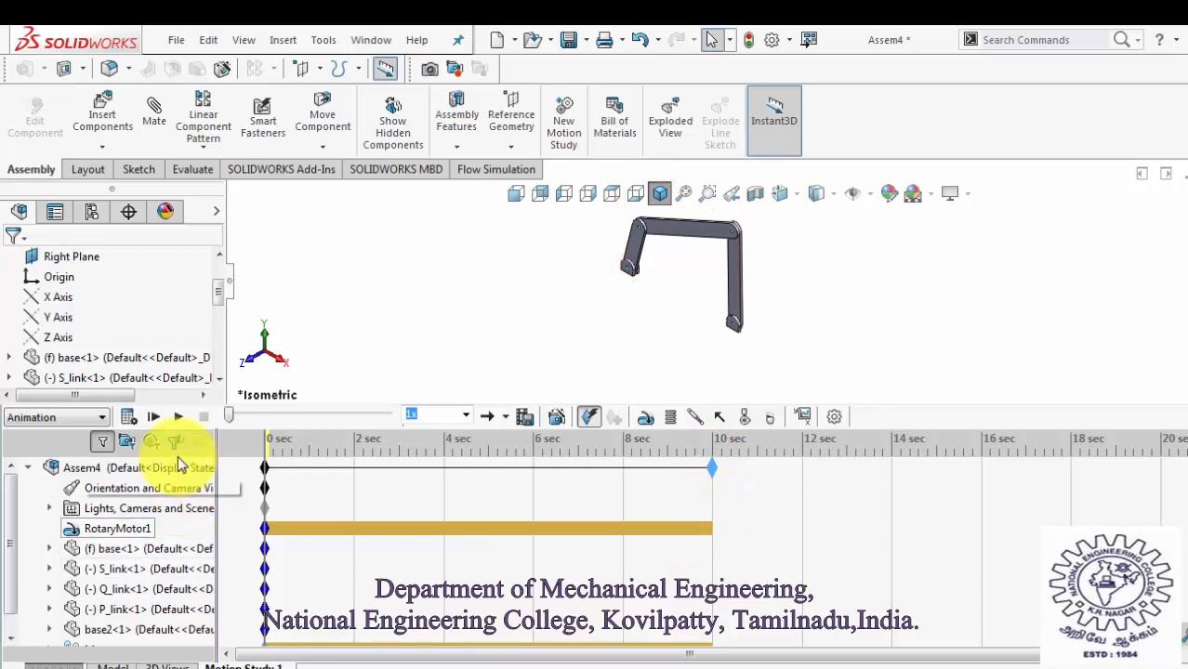
pyautogui.click(130, 417)
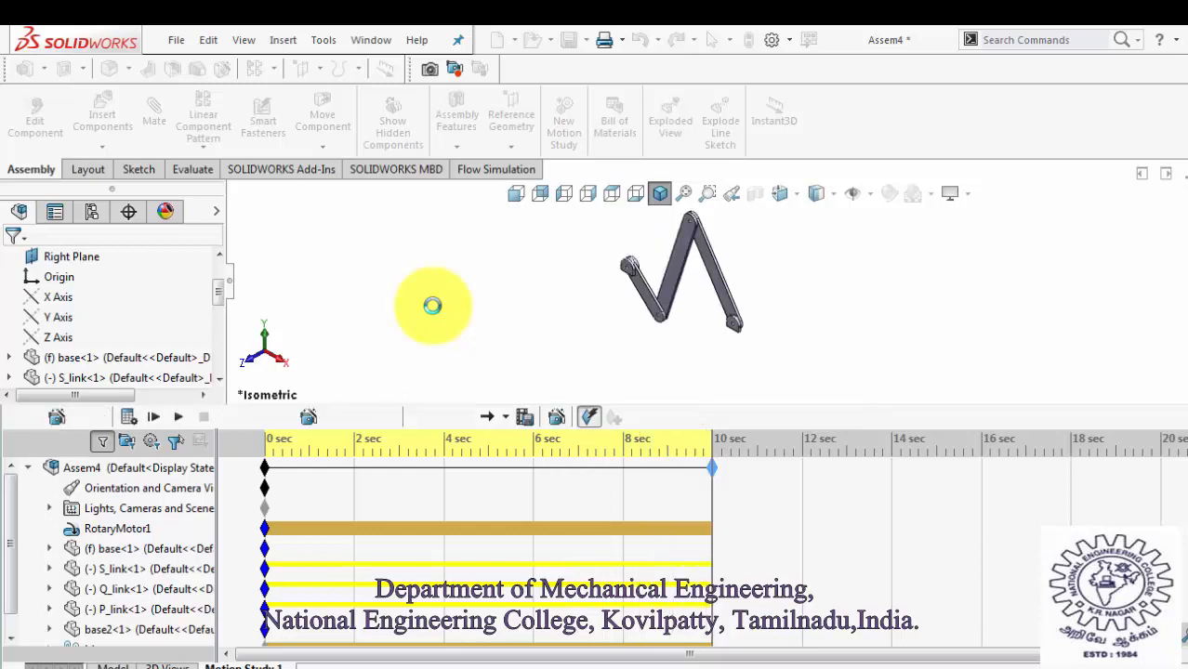
# - Enable view key creation for Orientation and Camera Views and record a Front view key at 2 seconds
pyautogui.rightClick(118, 500)
pyautogui.click(193, 526)
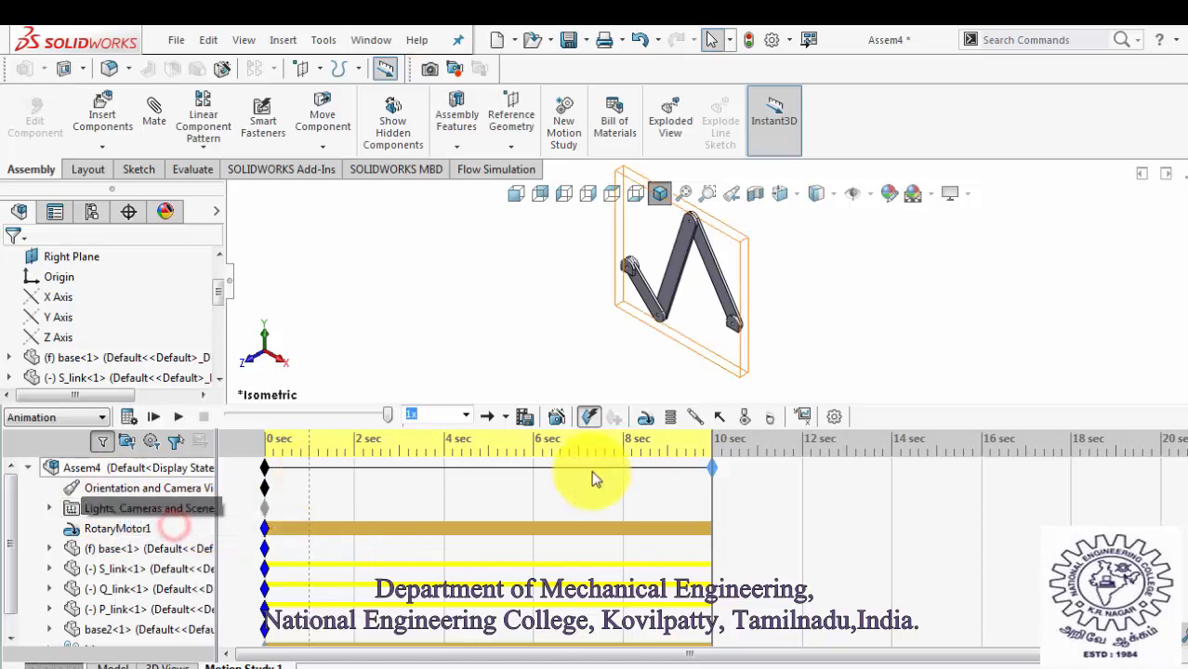
pyautogui.moveTo(710, 492); pyautogui.dragTo(354, 499)
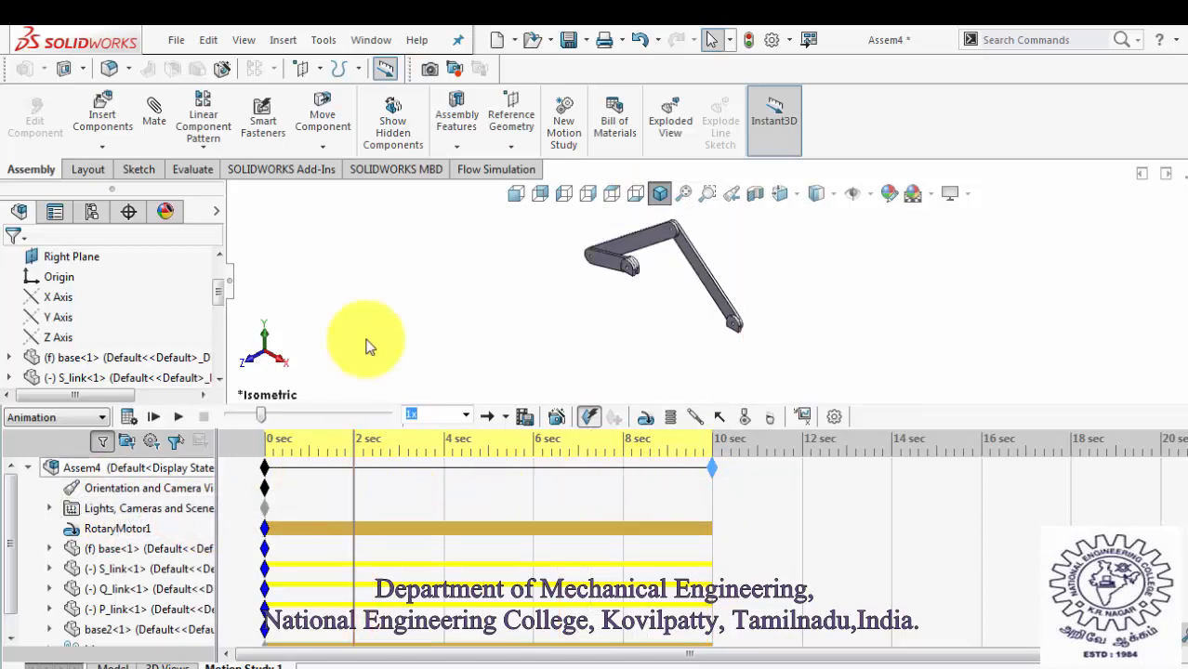
pyautogui.hotkey('ctrl', '1')
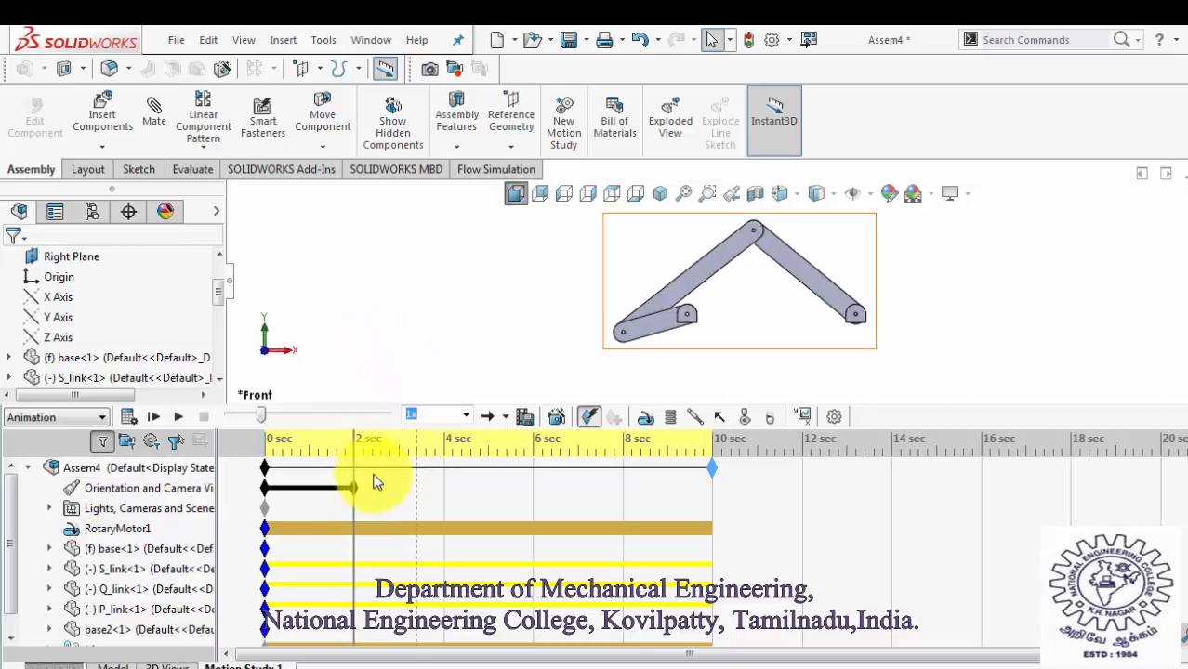
# - Record view keys for a slightly rotated view at 4 seconds, the Left view at 6 seconds and a free oblique view at 8 seconds
pyautogui.moveTo(355, 448); pyautogui.dragTo(444, 443)
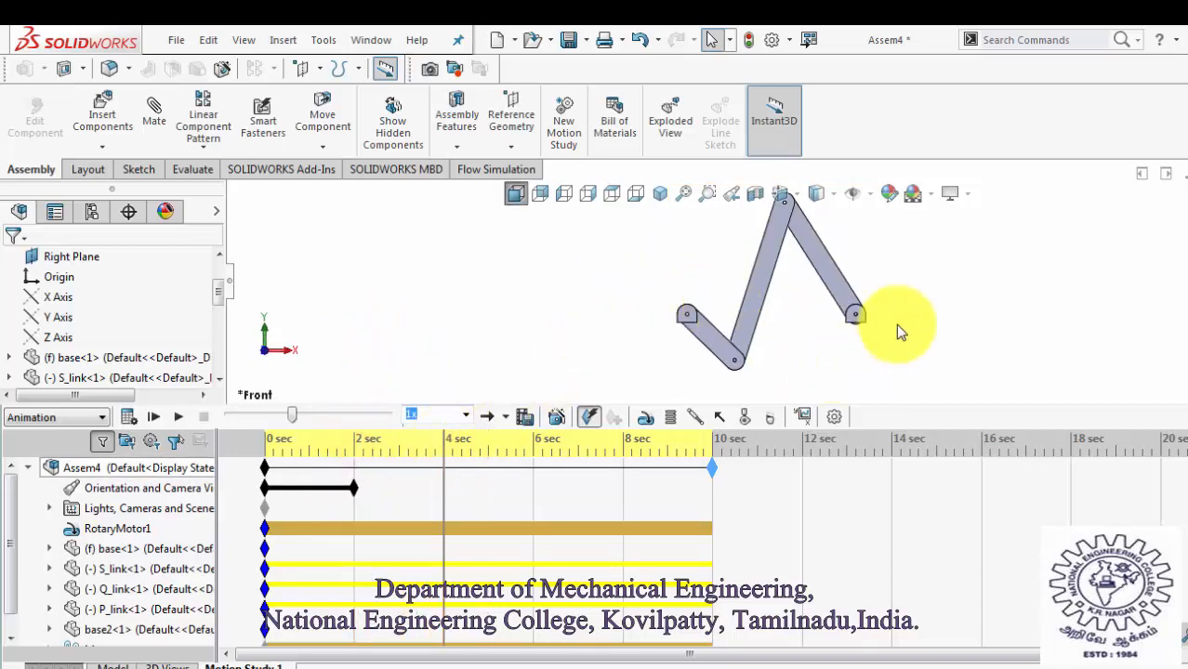
pyautogui.moveTo(897, 332); pyautogui.dragTo(865, 358, button='middle')
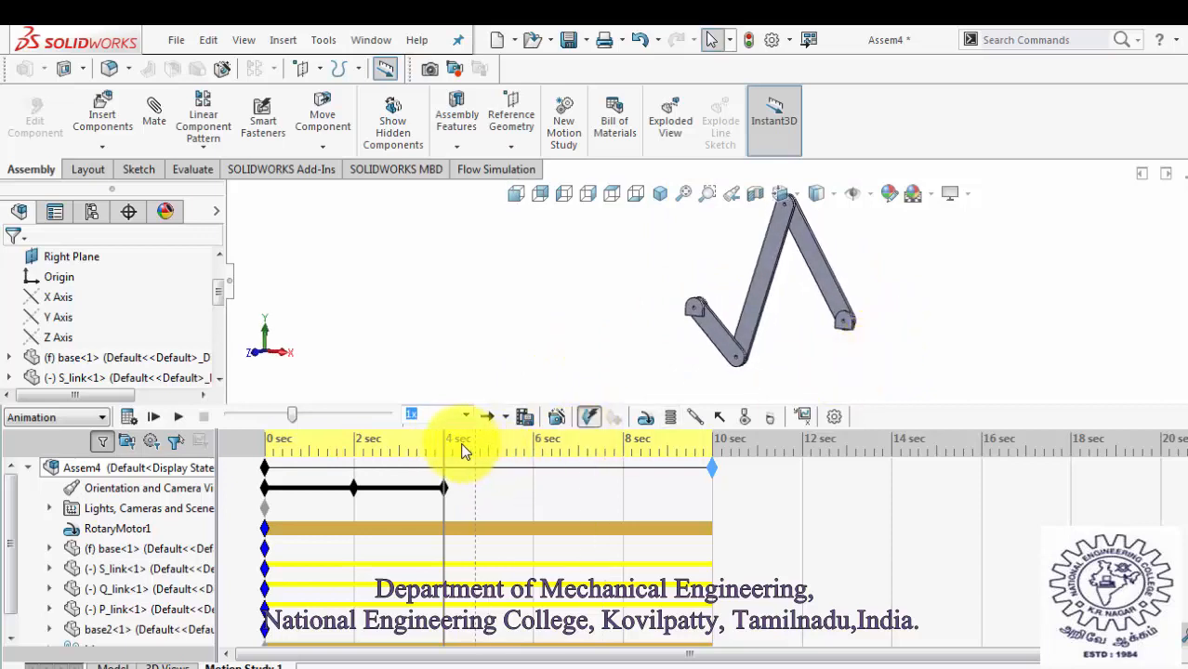
pyautogui.moveTo(499, 440); pyautogui.dragTo(531, 453)
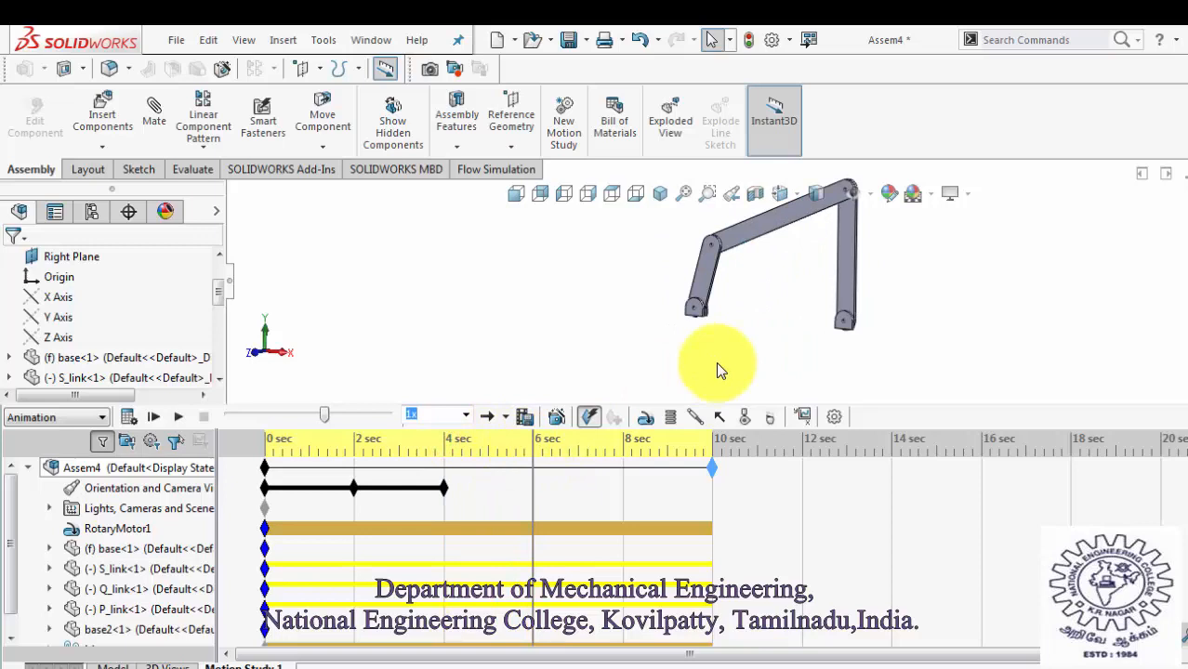
pyautogui.hotkey('ctrl', '3')
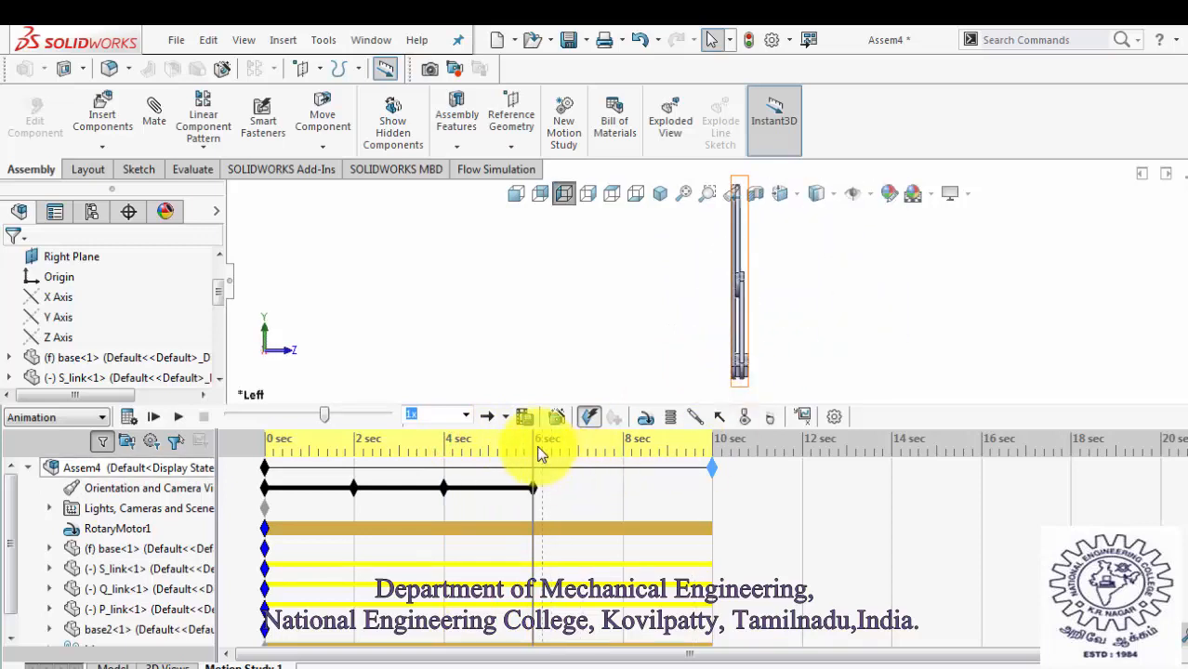
pyautogui.moveTo(535, 444); pyautogui.dragTo(621, 443)
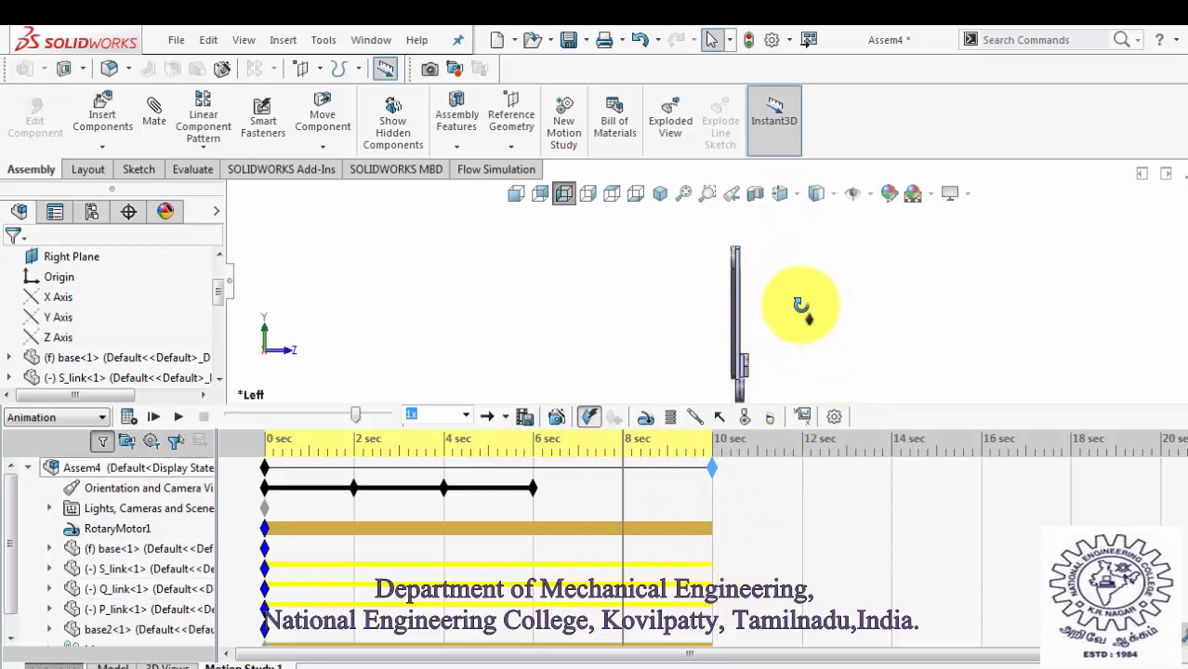
pyautogui.moveTo(801, 307); pyautogui.dragTo(762, 341, button='middle')
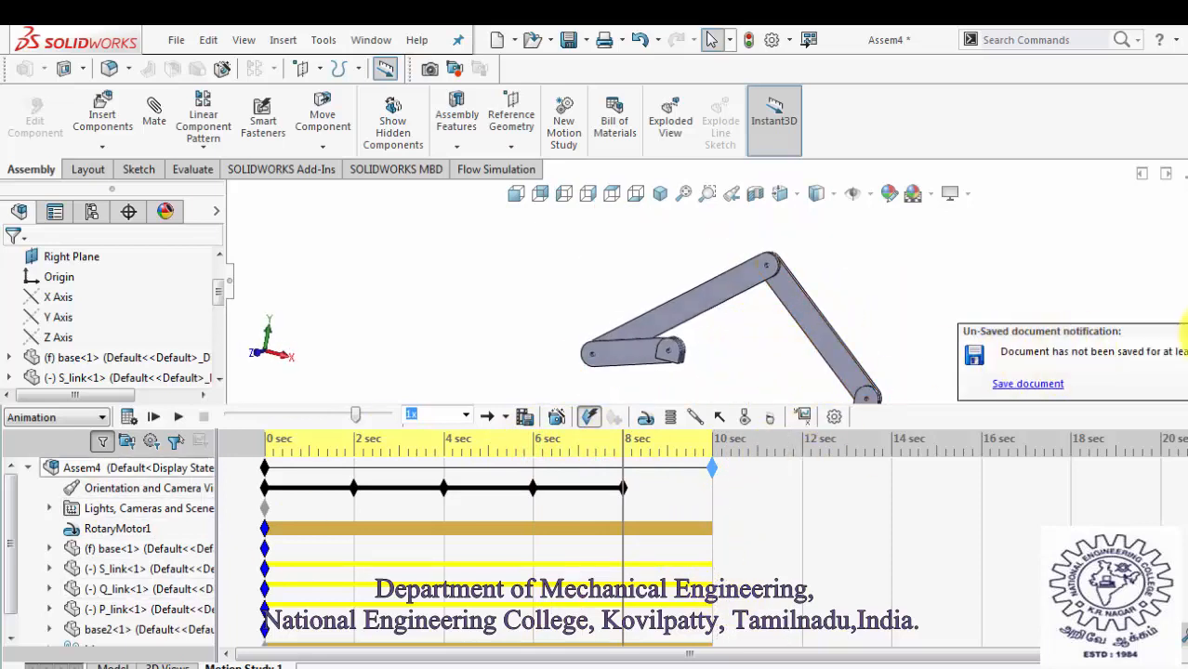
# - Record an Isometric view key at 10 seconds and play the animation
pyautogui.moveTo(622, 453); pyautogui.dragTo(712, 447)
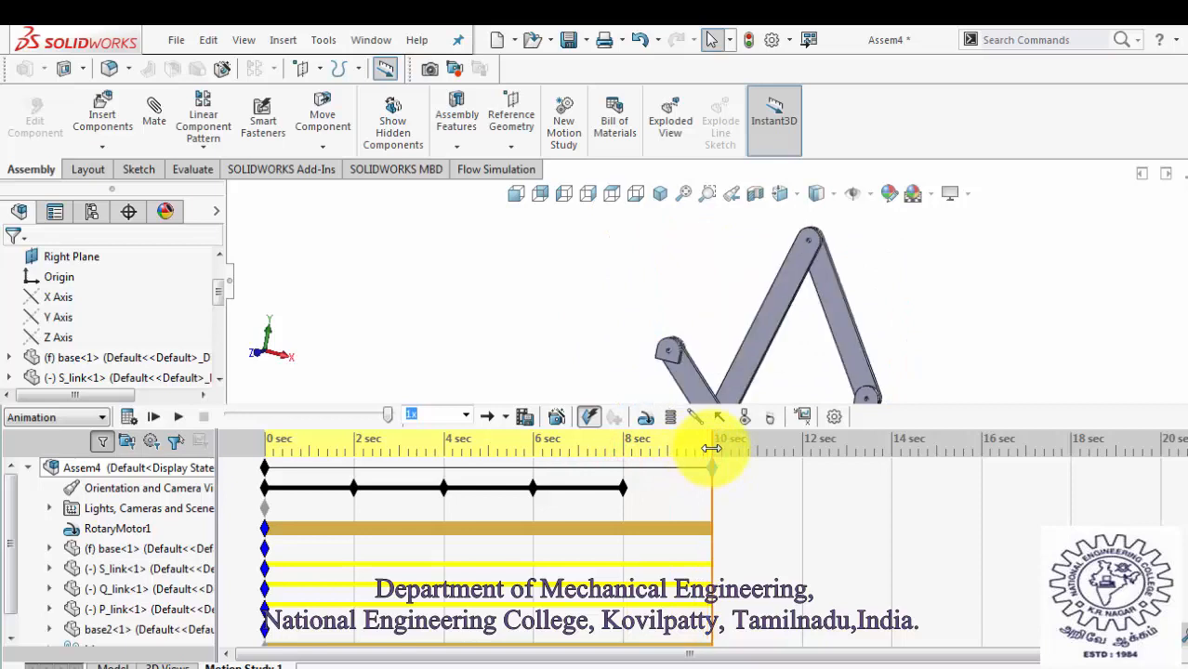
pyautogui.hotkey('ctrl', '7')
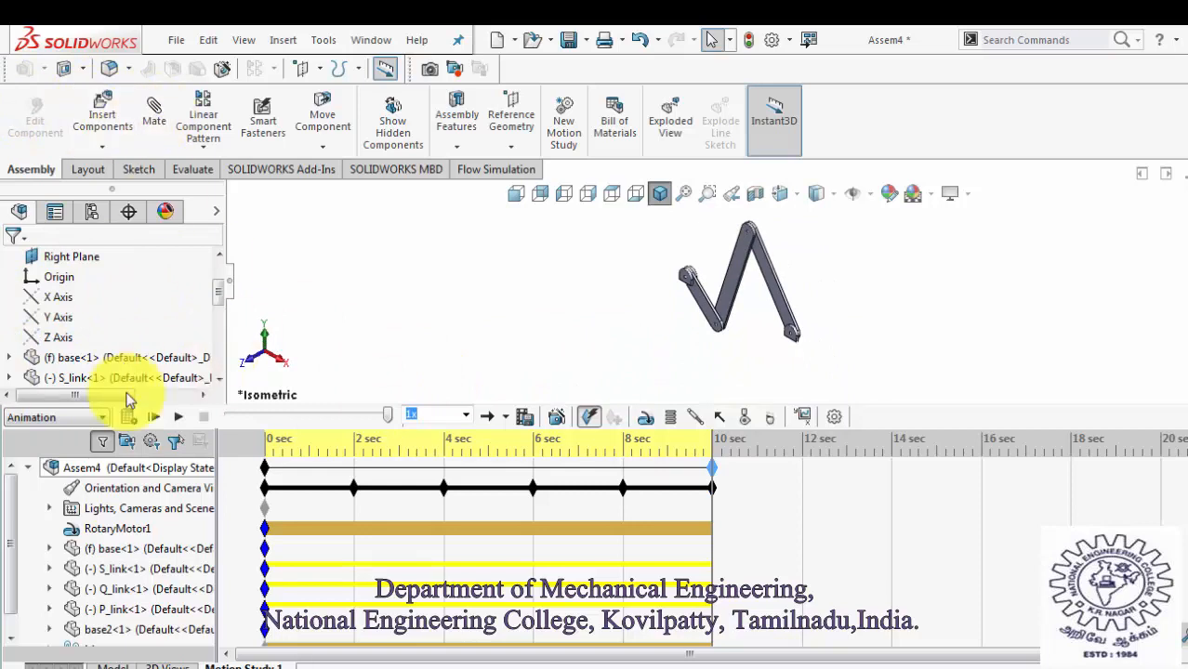
pyautogui.click(182, 417)
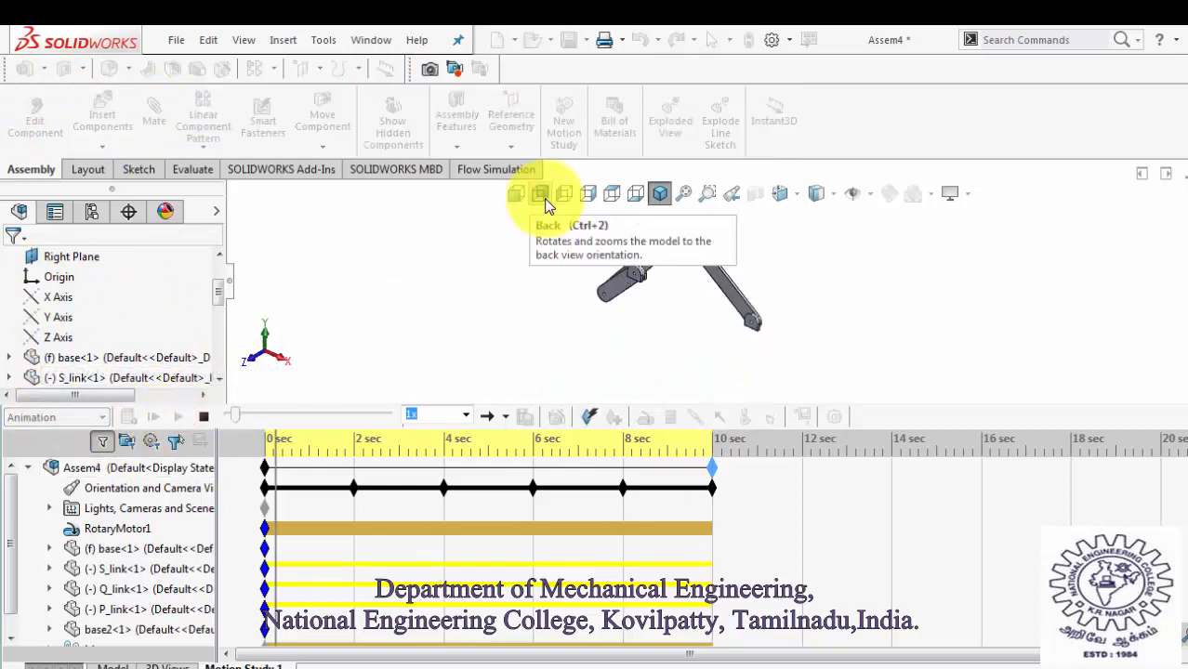